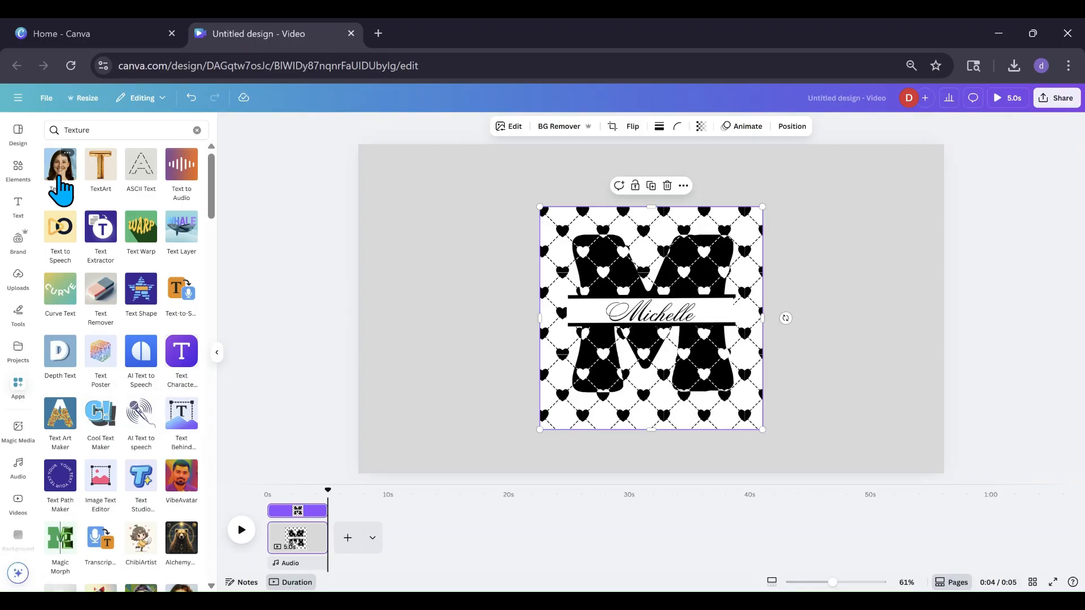
Step: Open the Texture app for the selected monogram image and show all of its Fabric textures
click(58, 177)
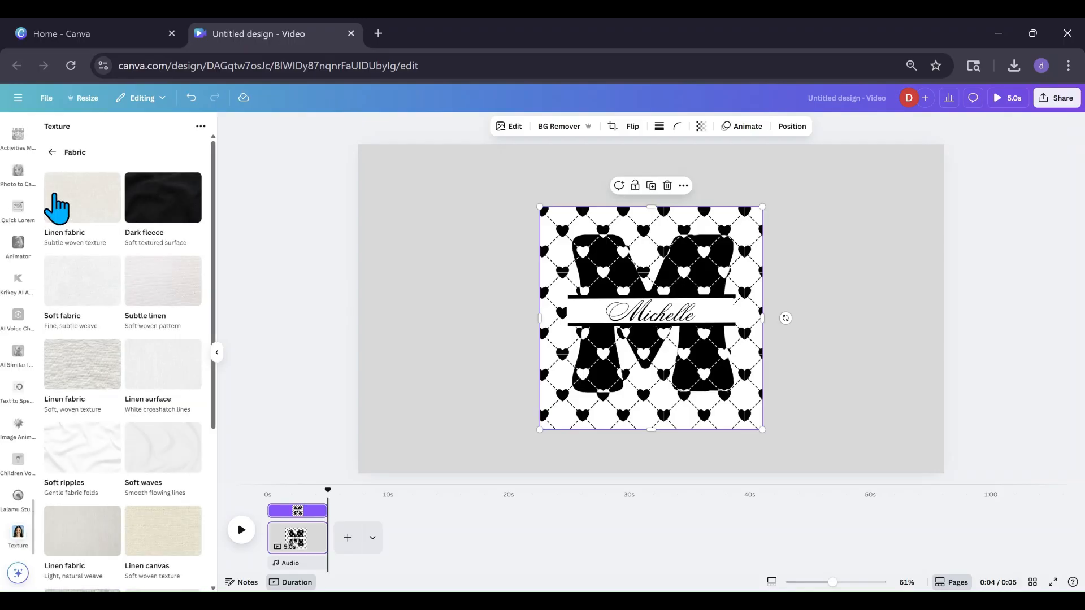
click(52, 156)
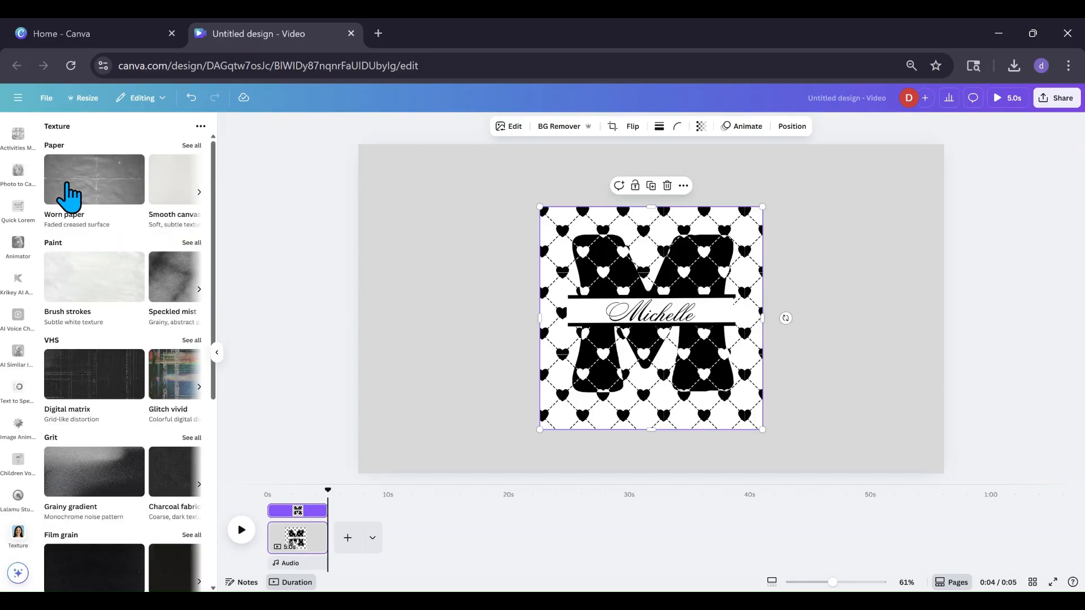
scroll(80, 241, down, 10)
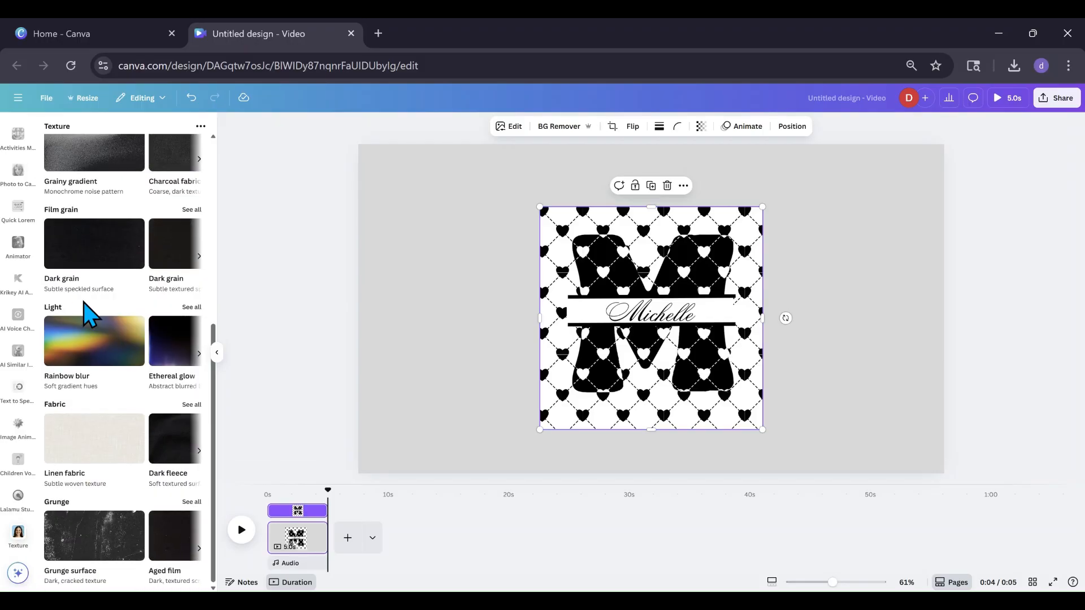
scroll(85, 314, up, 3)
scroll(83, 314, down, 3)
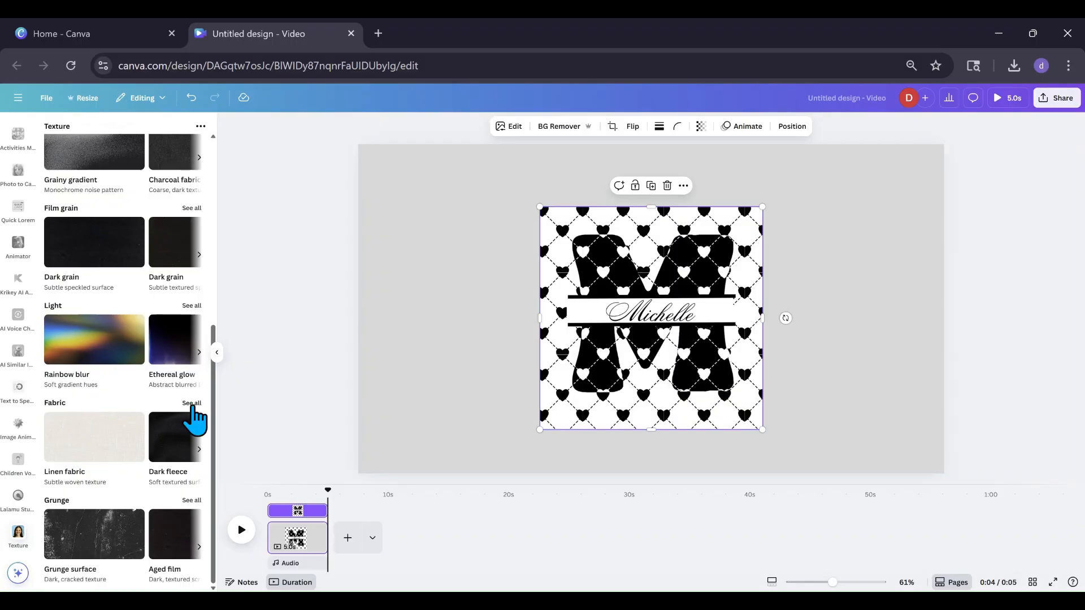
click(192, 403)
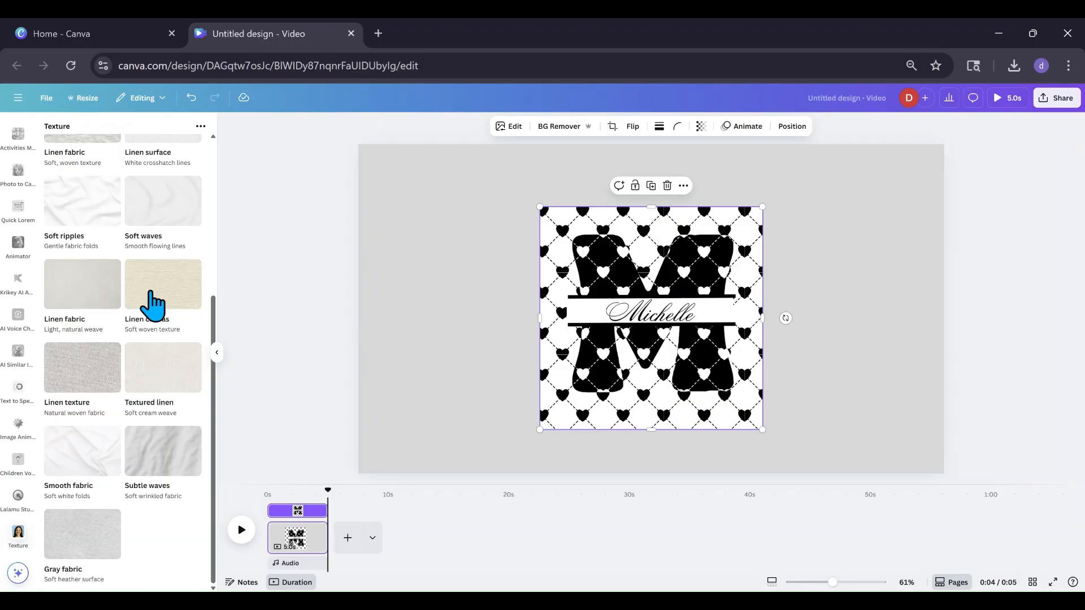
Step: Apply the Linen texture with the natural woven fabric look to the image and set its scale to 2.3
scroll(150, 306, up, 3)
scroll(150, 292, down, 2)
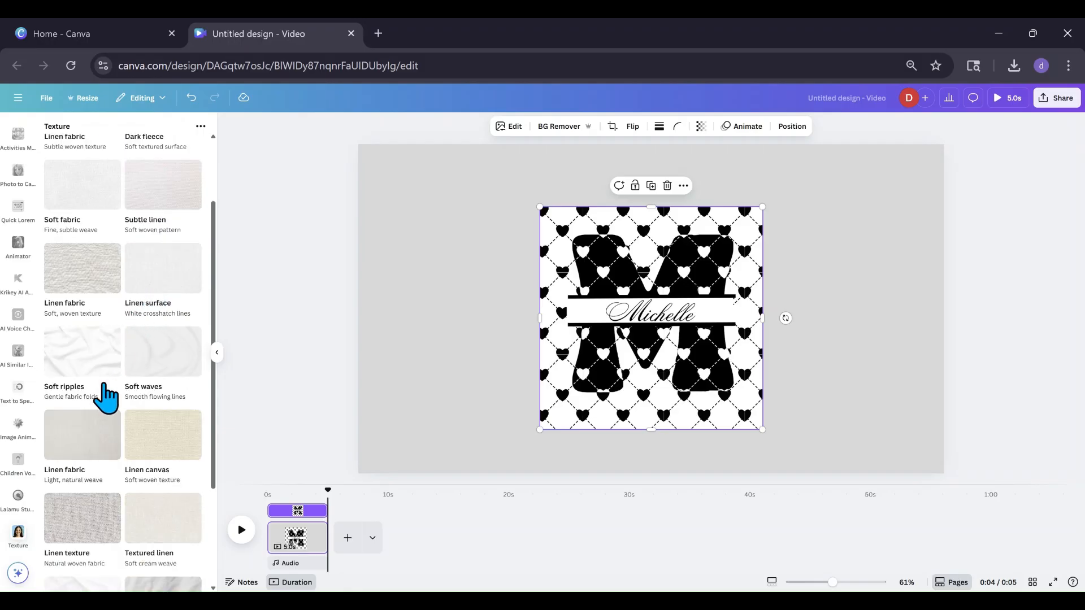
scroll(74, 500, down, 2)
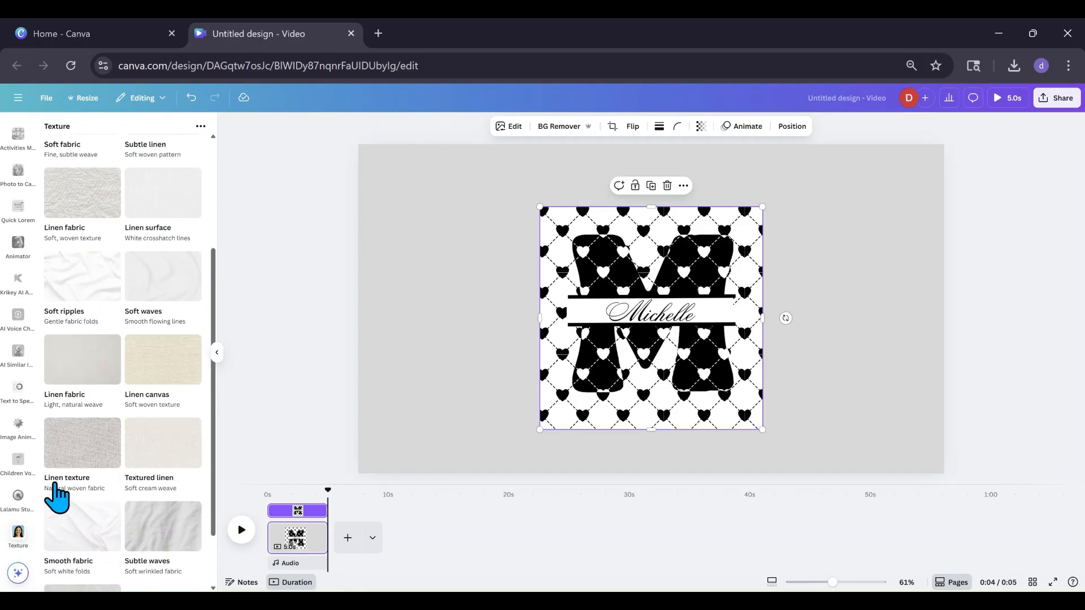
click(89, 469)
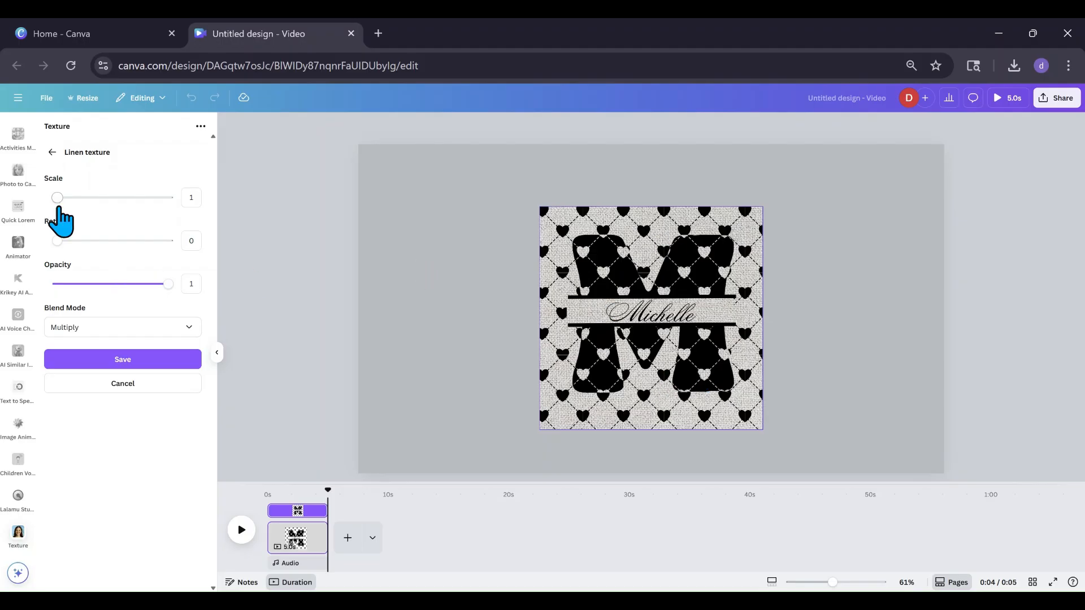
drag(57, 203, 93, 197)
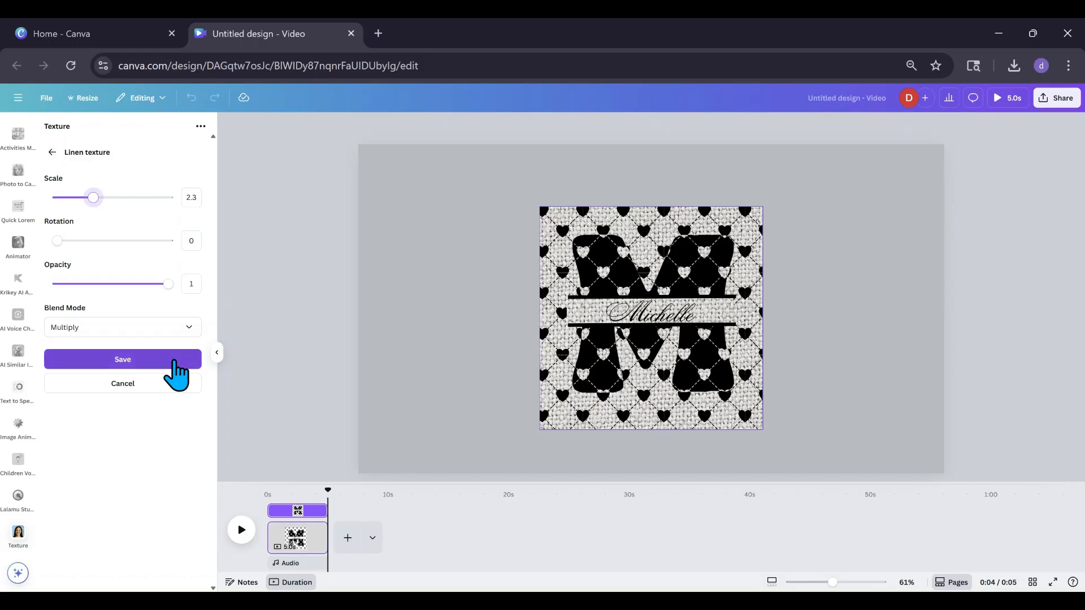
Step: Try the Screen, Overlay and Darken blend modes on the linen texture and return it to Multiply
click(187, 331)
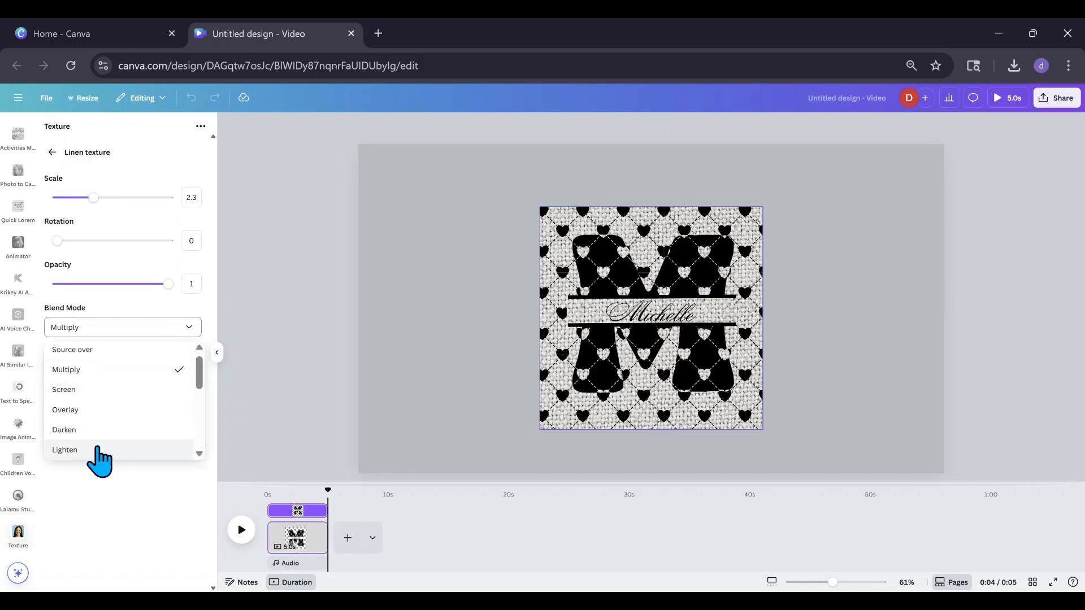
click(85, 390)
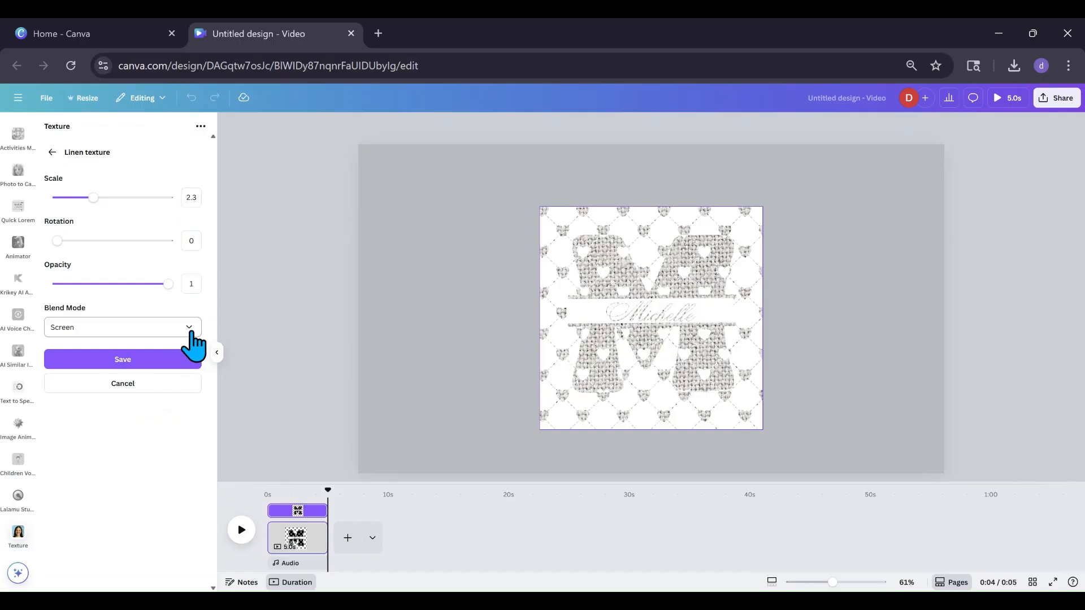
click(190, 328)
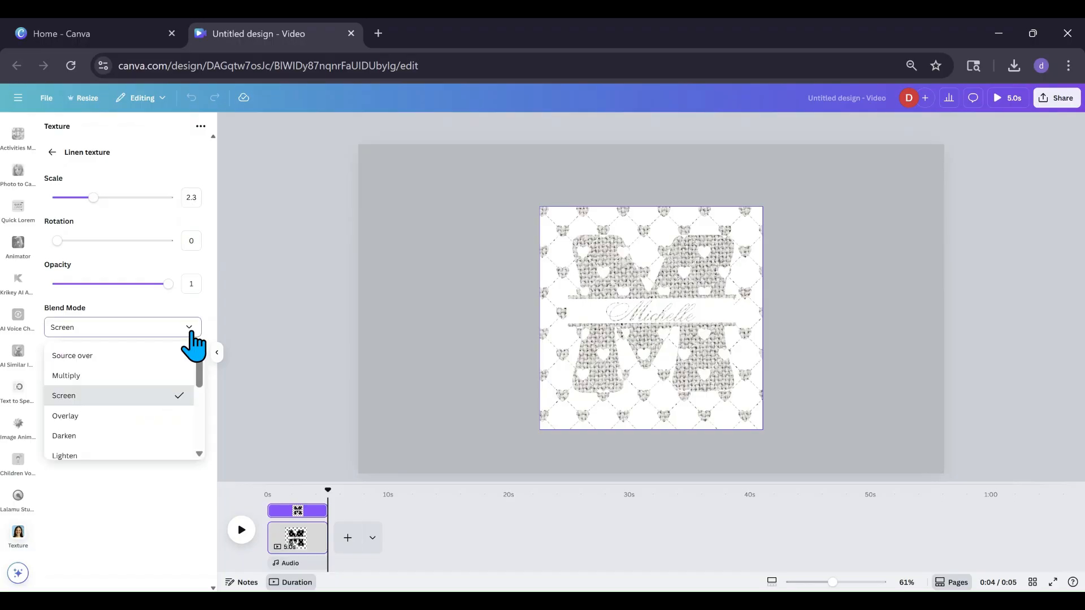
click(99, 416)
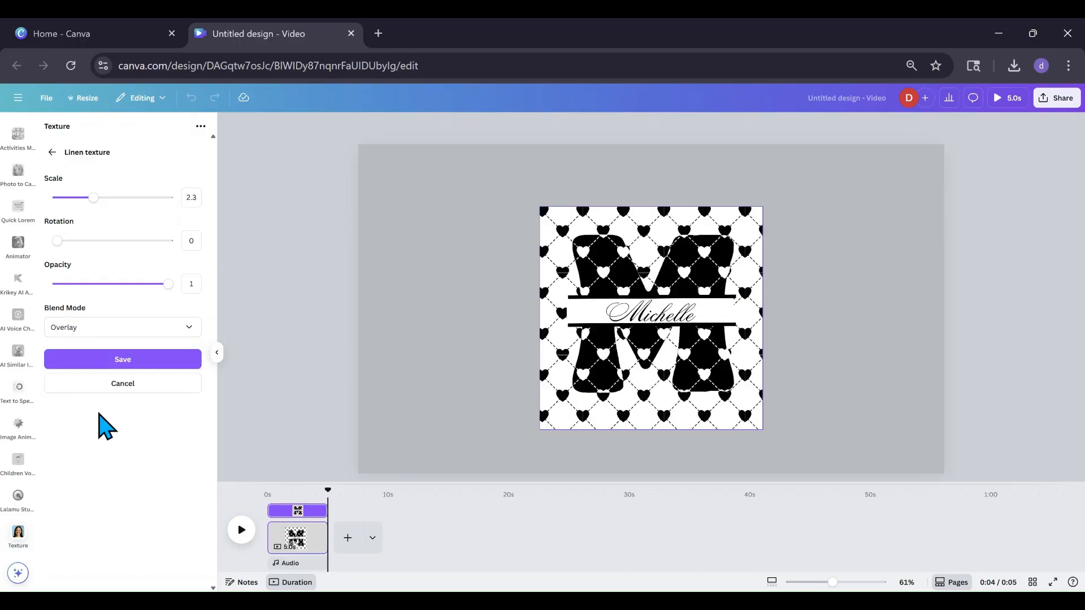
click(191, 329)
click(89, 436)
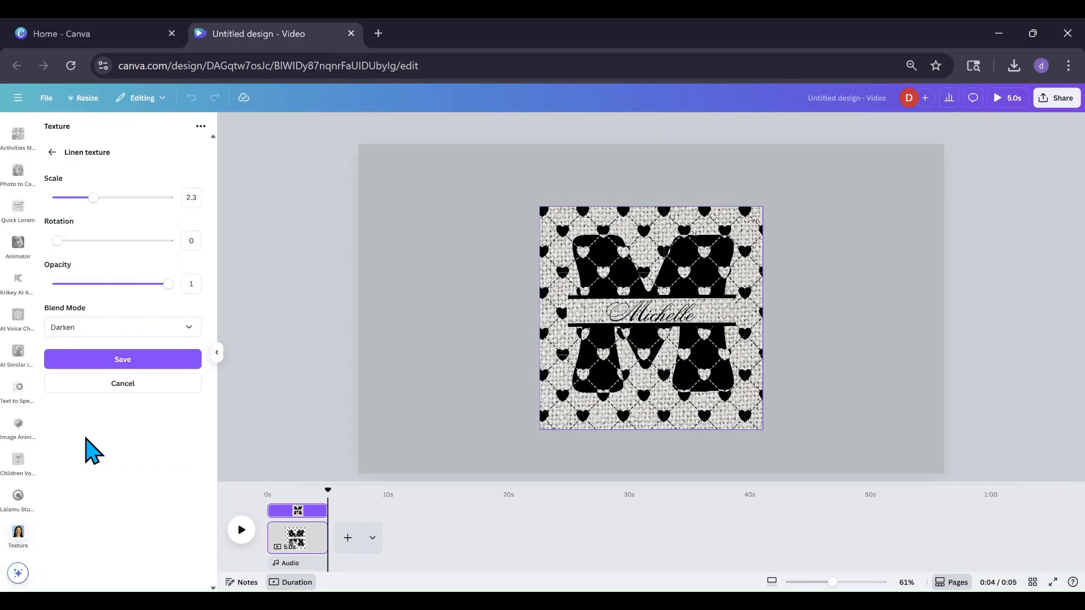
click(189, 327)
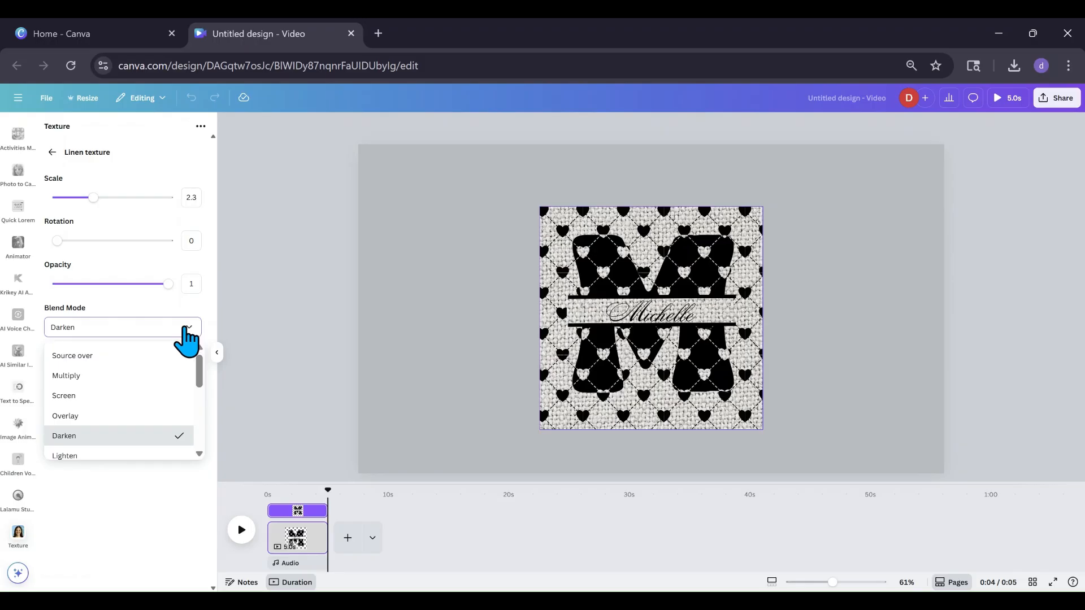
click(104, 373)
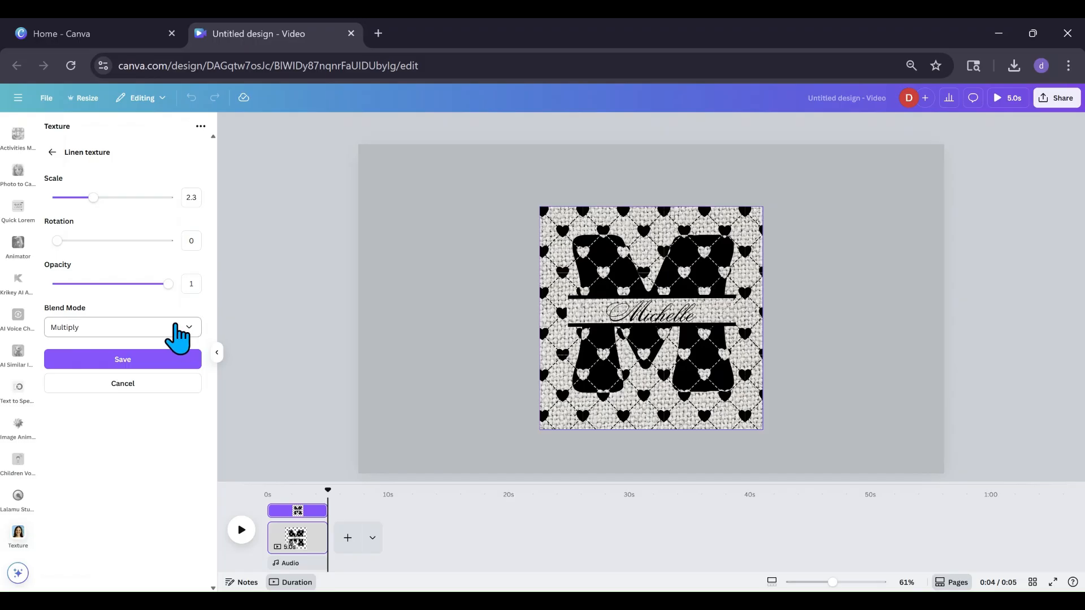
Step: Save the linen texture onto the image and move the image slightly left on the canvas
click(149, 364)
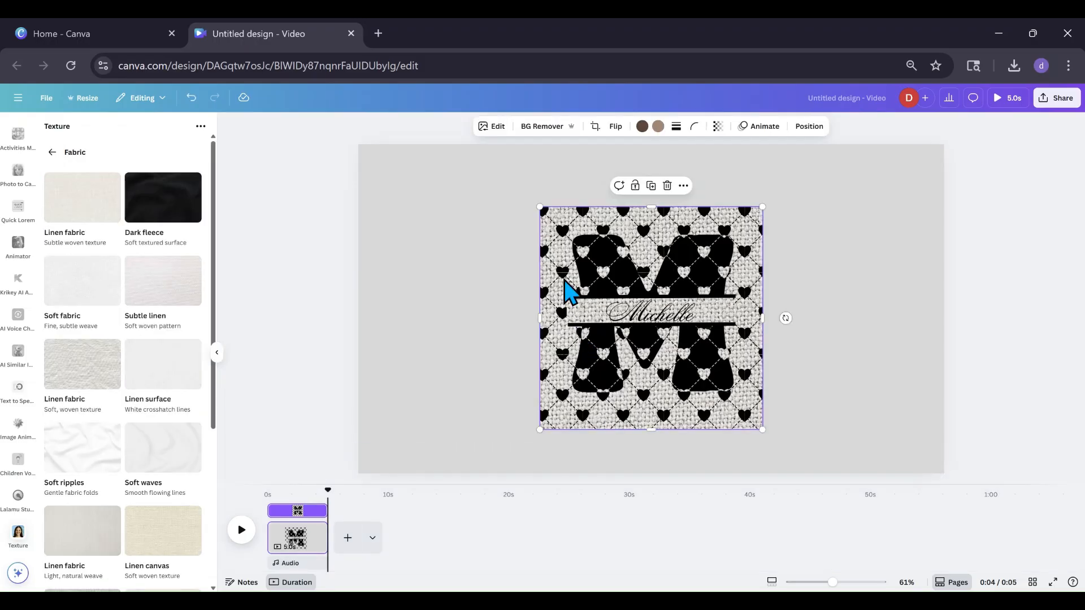
drag(564, 312, 545, 310)
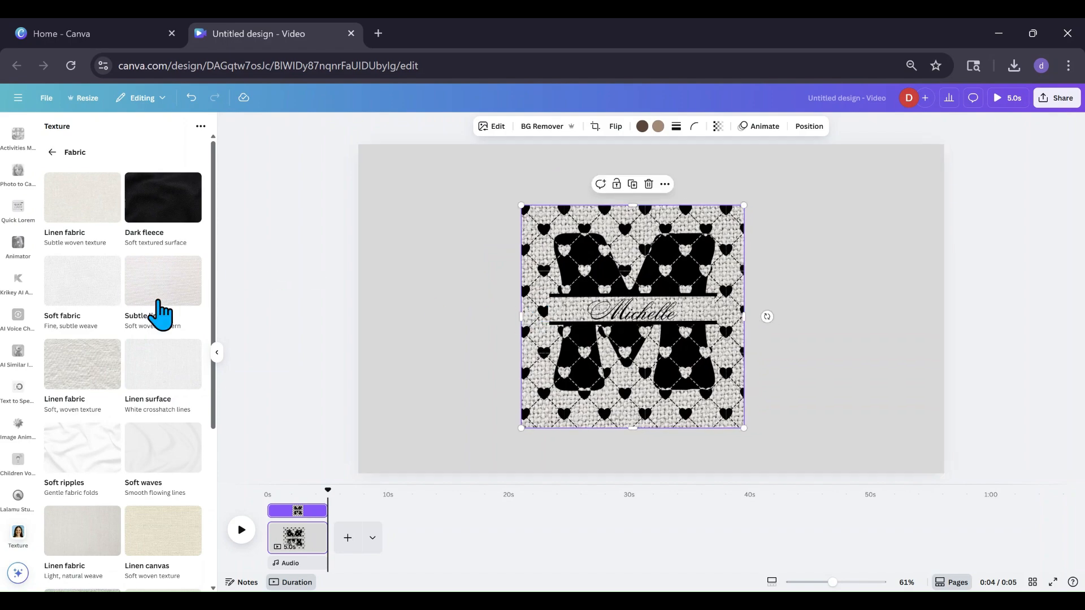
Step: Search the apps for "warp" and open Warp Brush
scroll(17, 277, down, 5)
scroll(17, 277, up, 10)
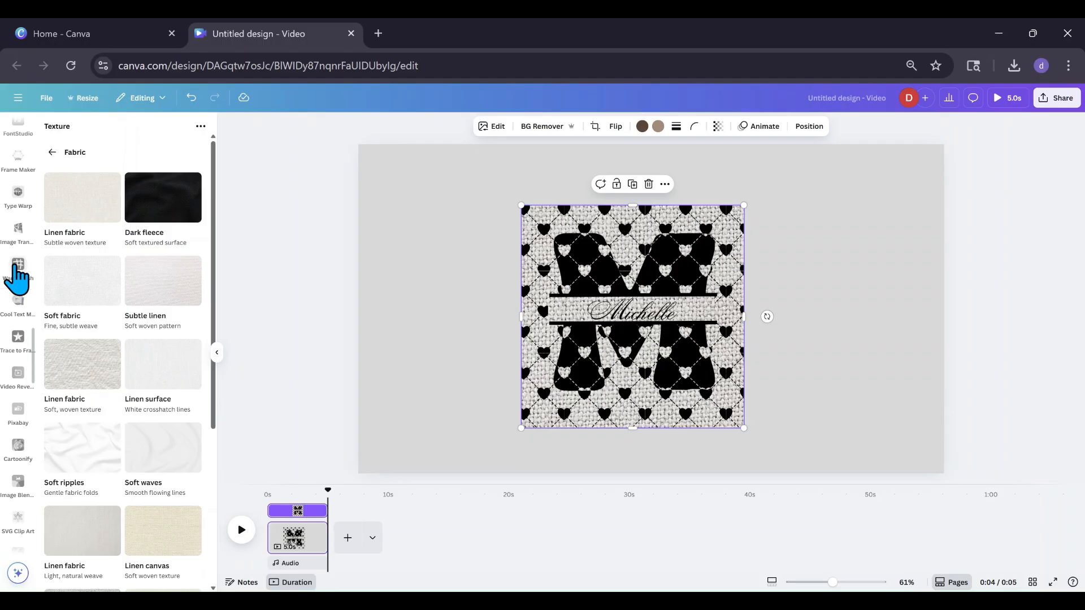
scroll(17, 277, up, 1)
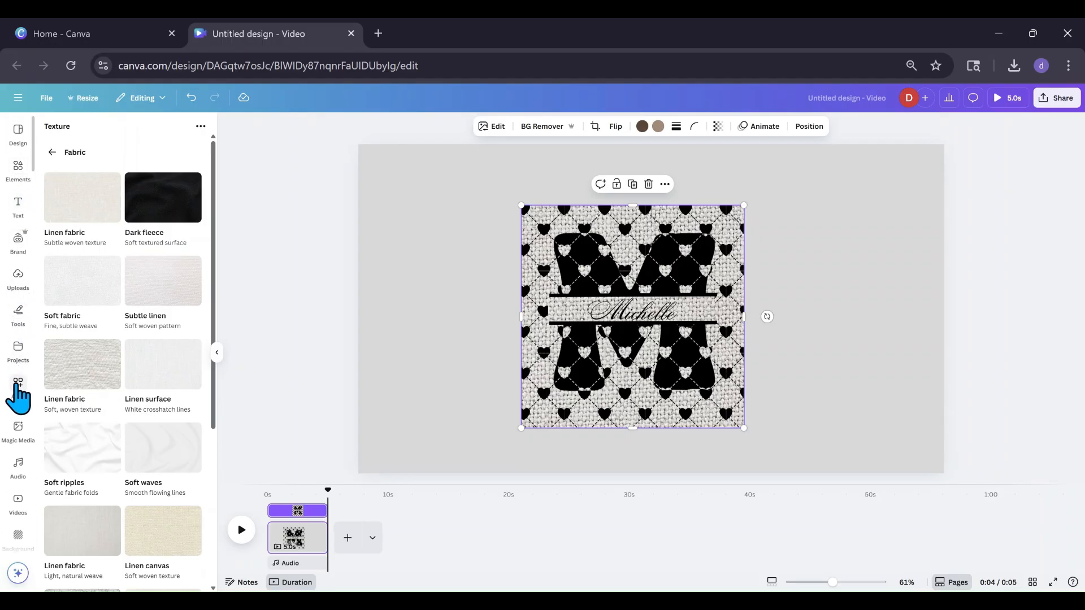
click(17, 378)
click(100, 131)
drag(99, 131, 53, 130)
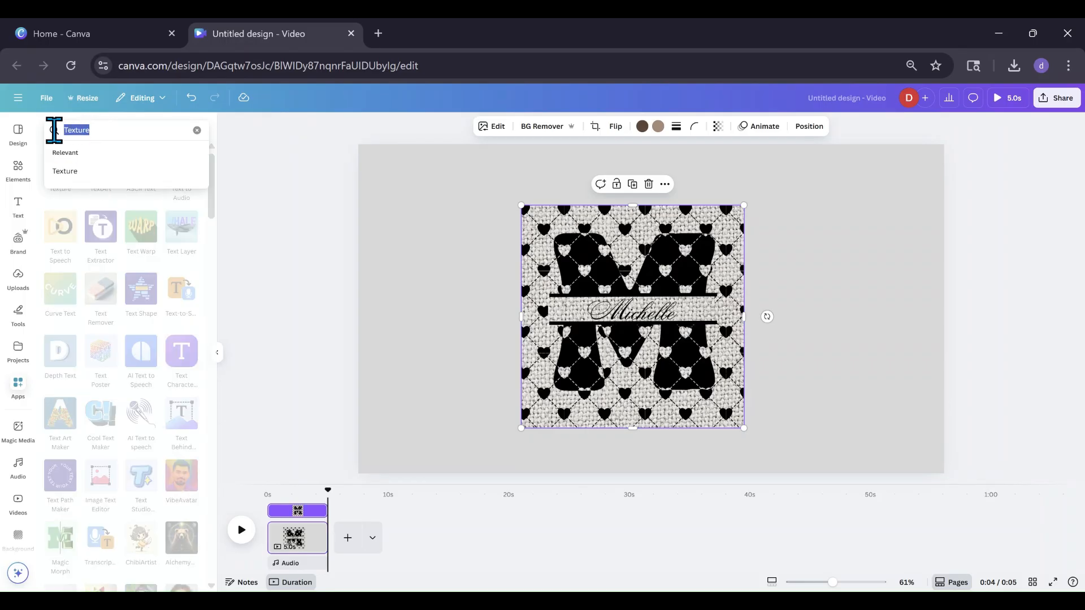
text(war)
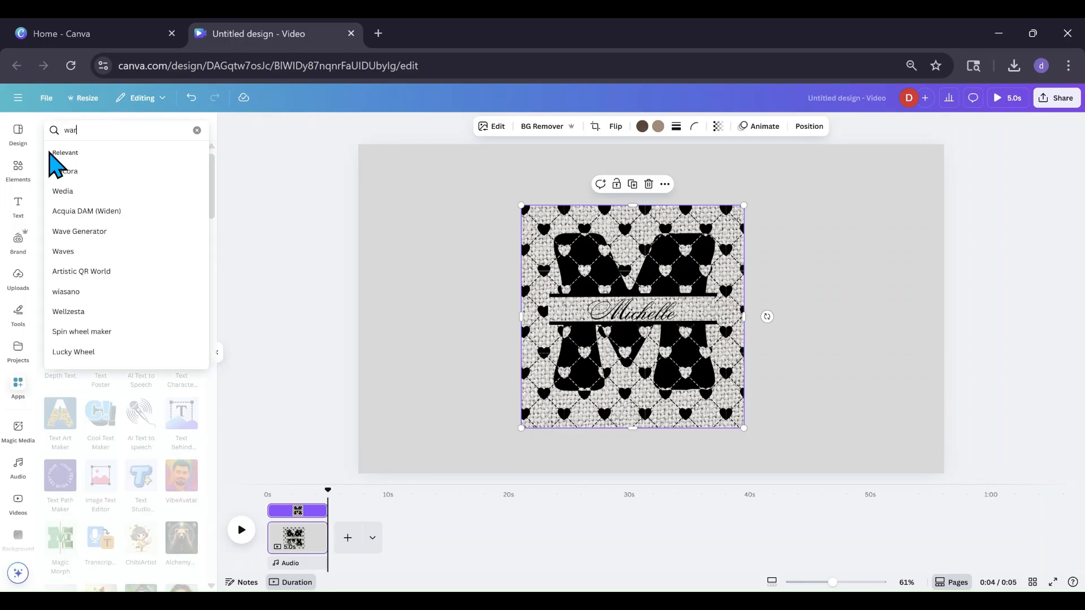
text(p)
key(Return)
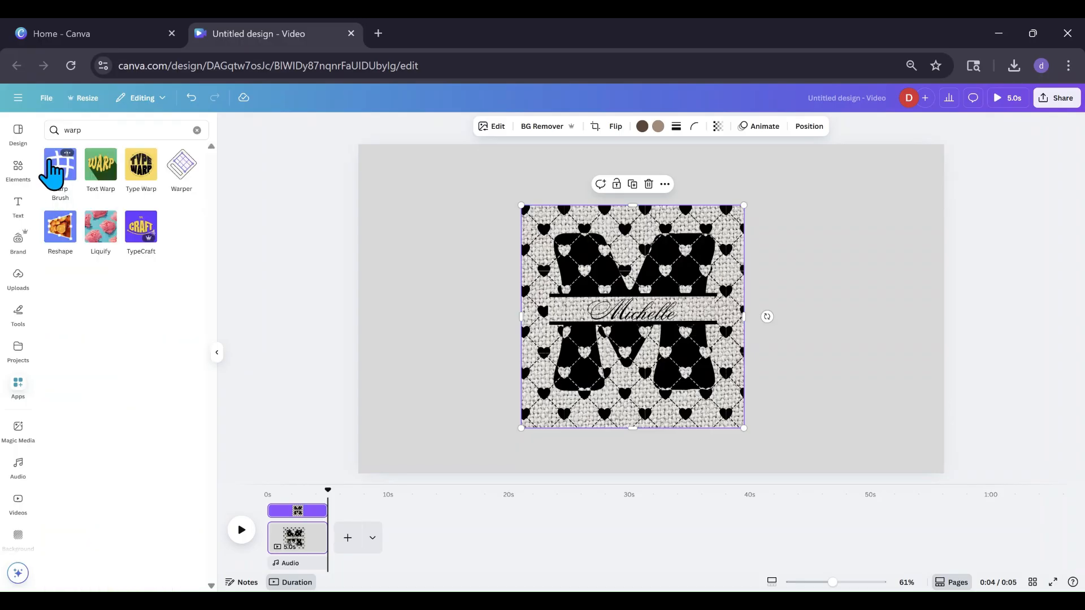
click(57, 172)
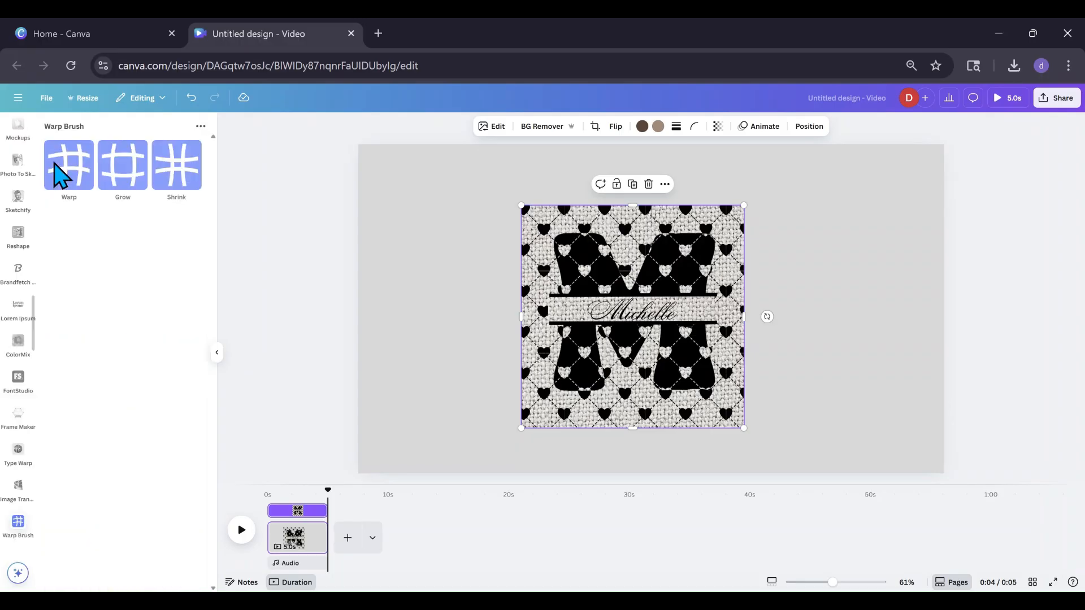
Step: Choose the Warp brush and set its brush size to 352 and brush strength to 42
click(79, 183)
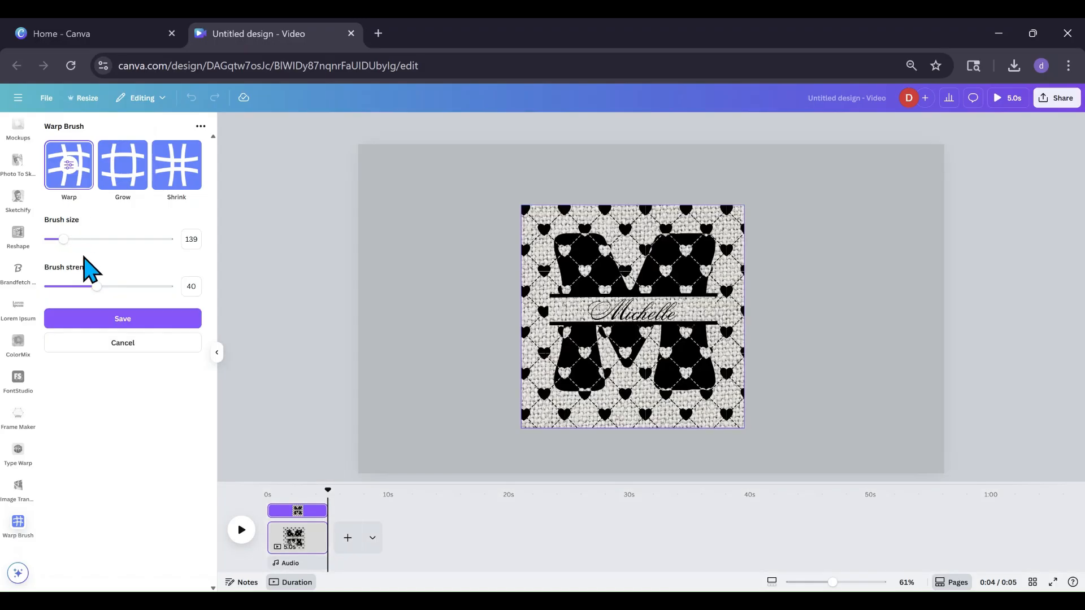
drag(64, 239, 81, 239)
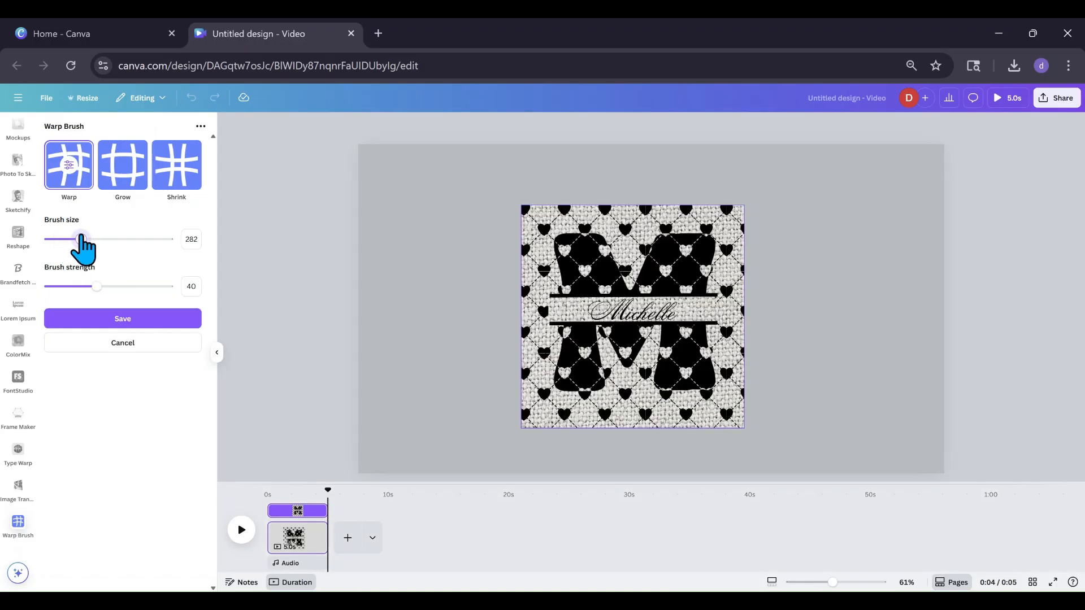
click(100, 287)
drag(83, 239, 87, 239)
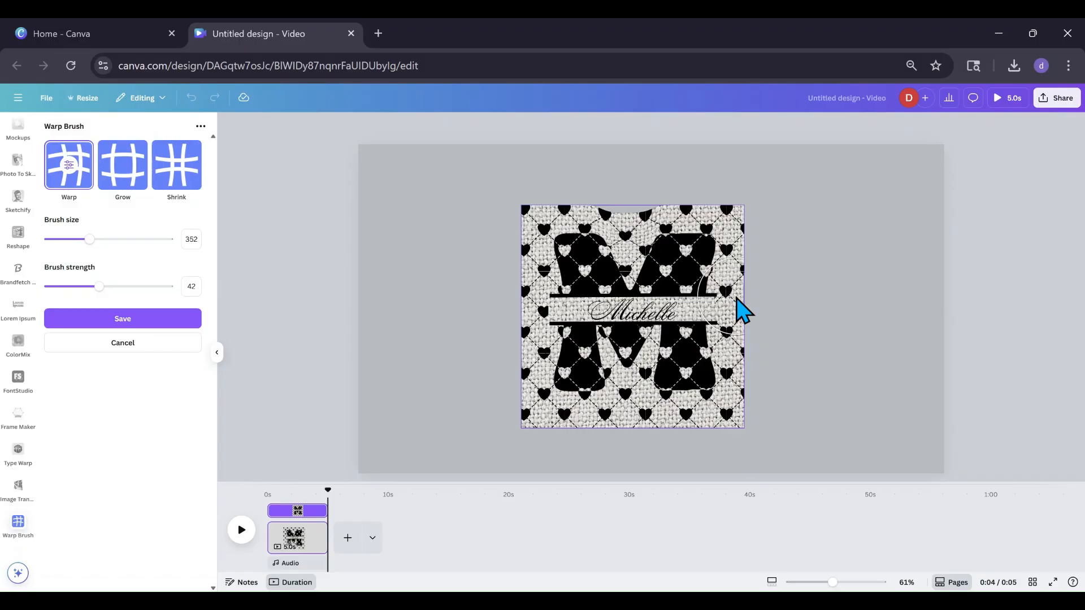
Step: Warp the image's right, bottom and left edges and both upper corners slightly inward to create a wavy cloth outline
drag(736, 297, 726, 294)
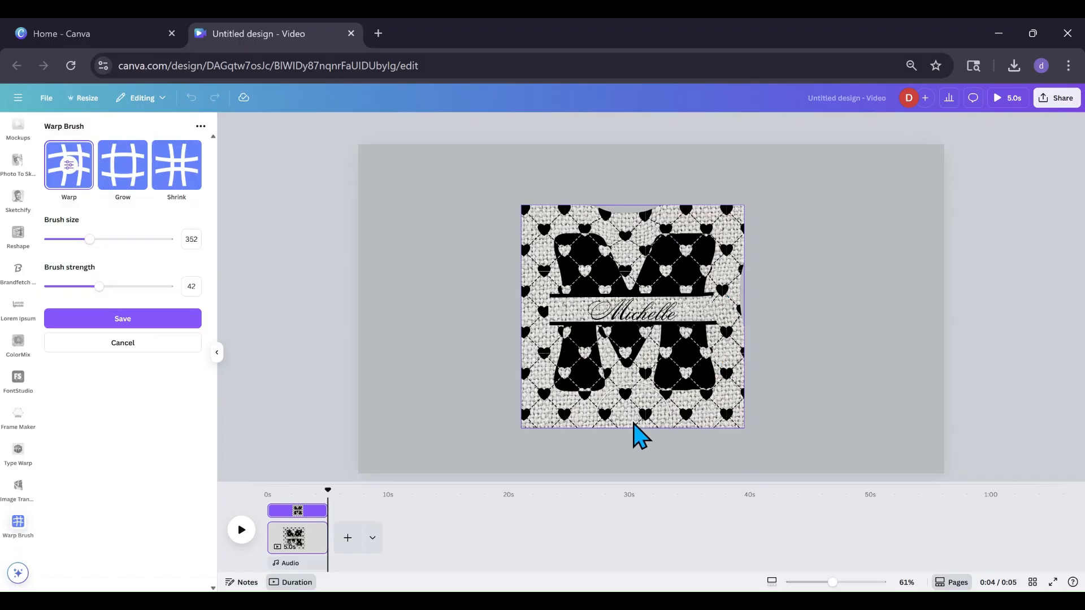
drag(634, 428, 644, 417)
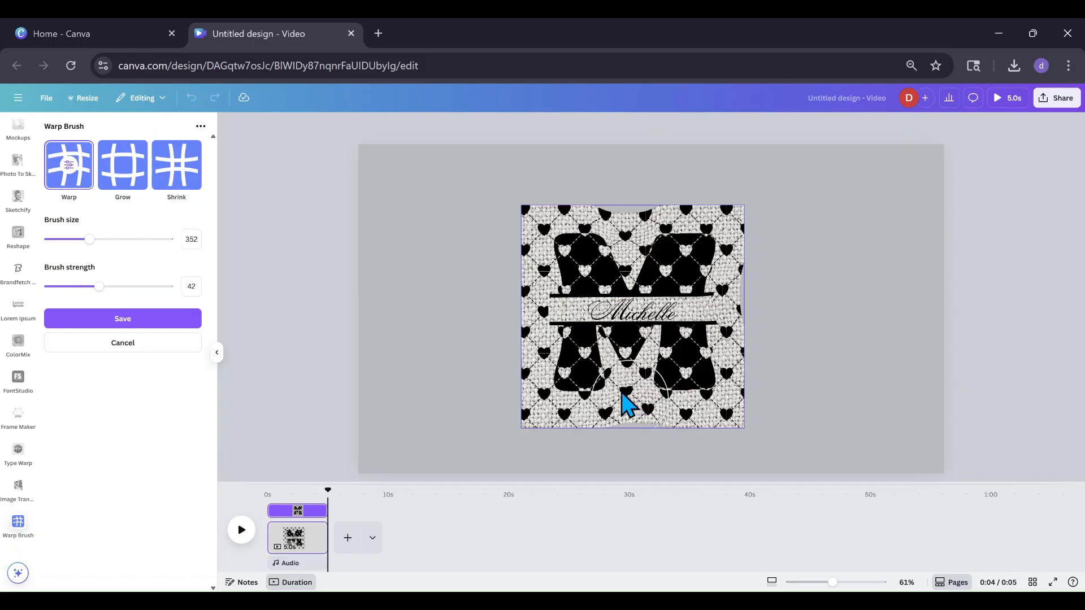
drag(545, 332, 541, 321)
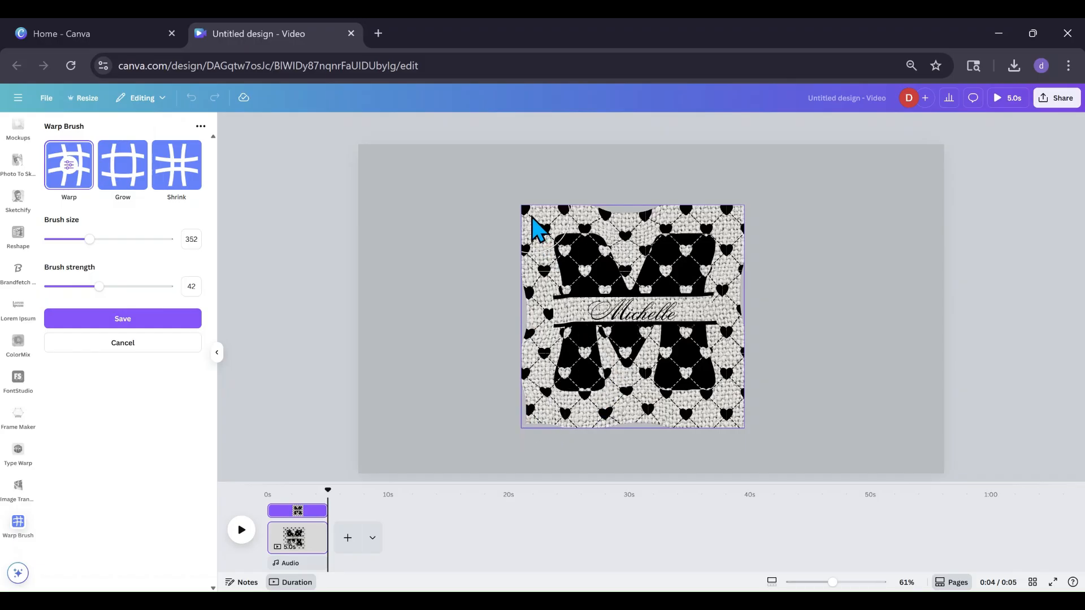
drag(531, 221, 541, 236)
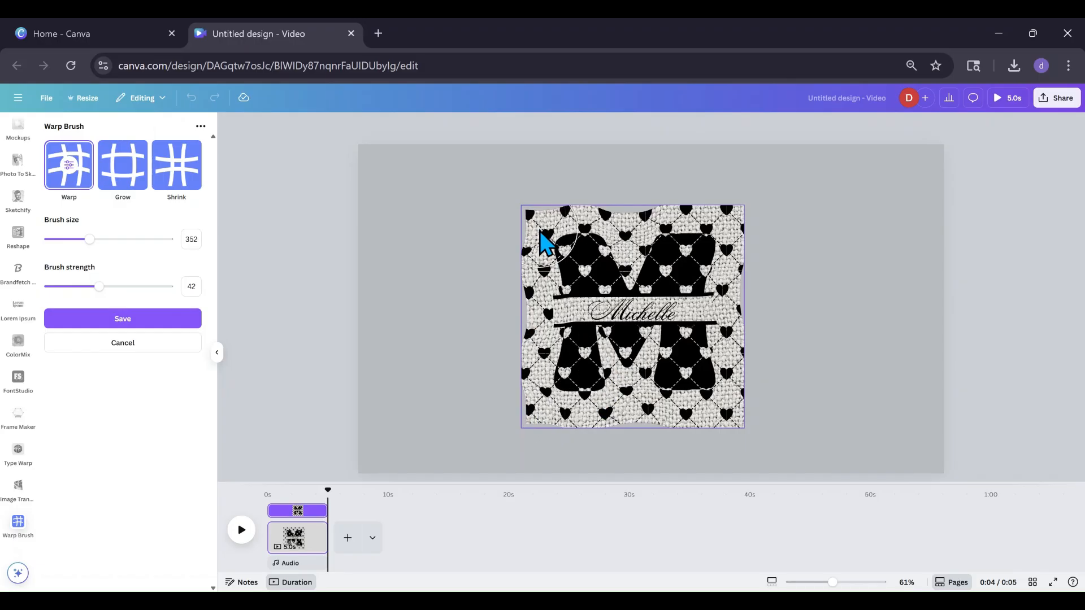
drag(733, 219, 723, 235)
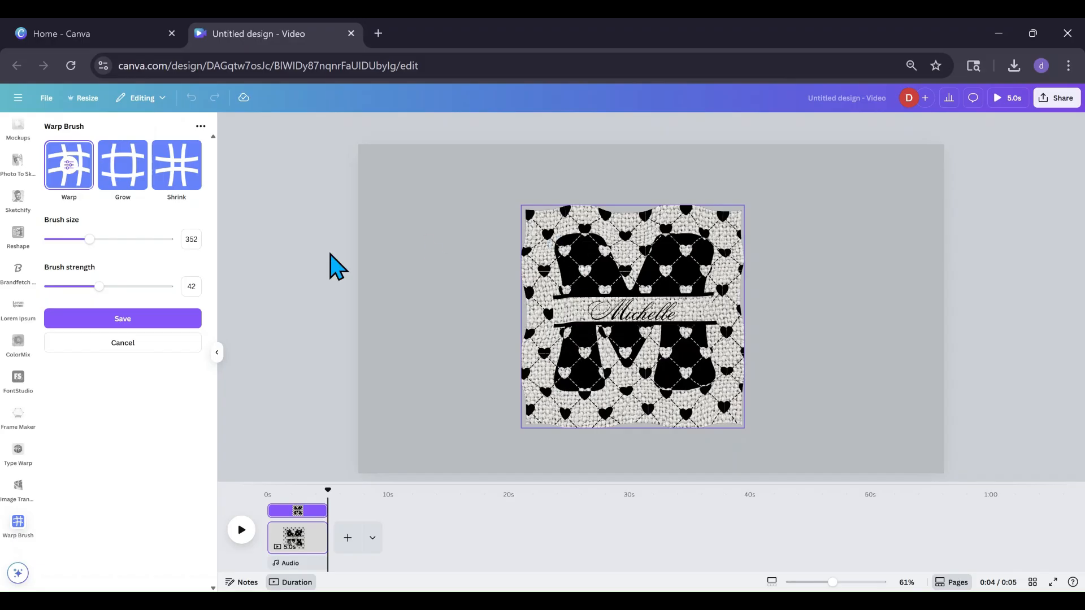
Step: Set the Warp brush size to 319, push the bottom edge slightly inward, and save the warped image
drag(90, 239, 59, 244)
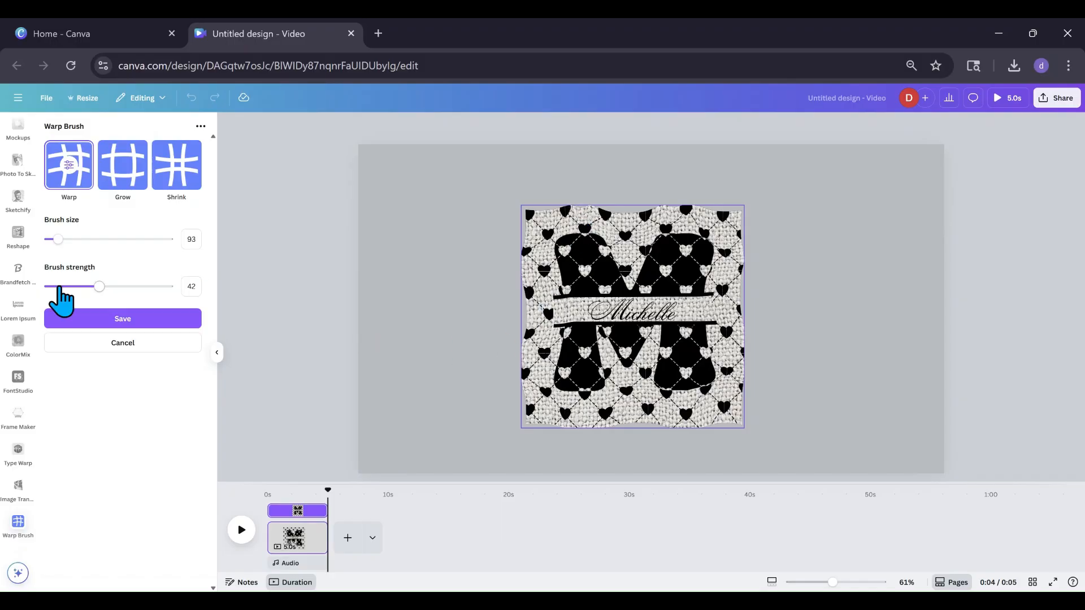
drag(58, 239, 85, 239)
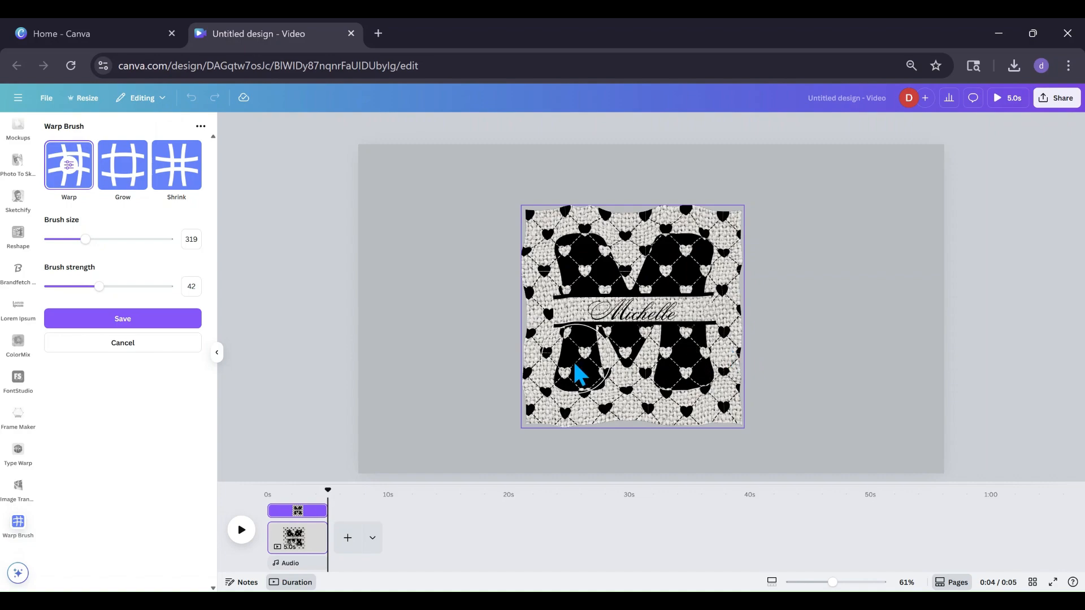
click(169, 326)
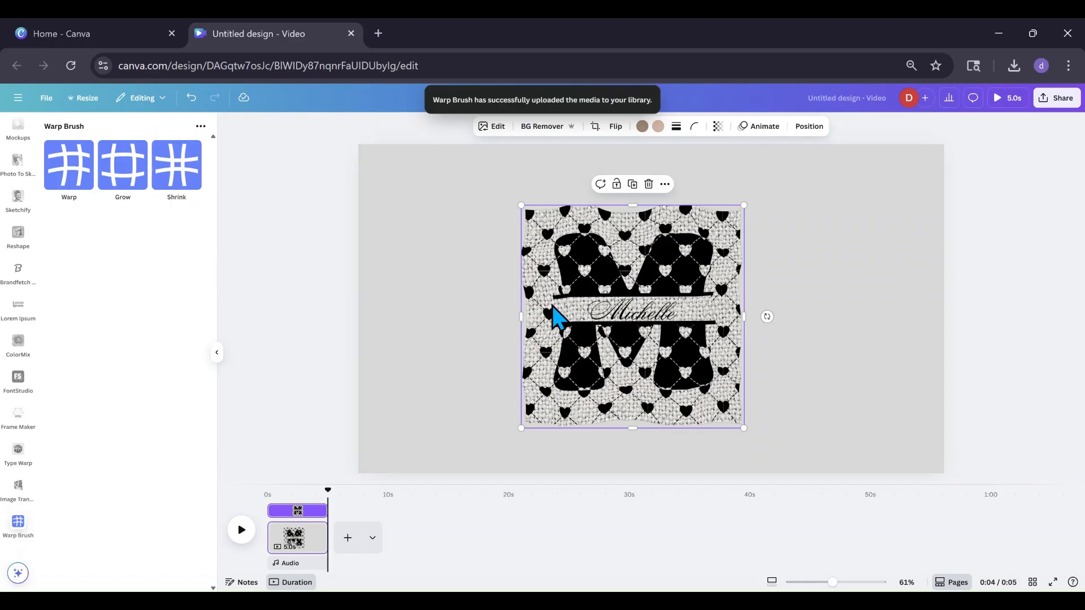
Step: Arrange the warped fabric image and the flat monogram heart-pattern image beside each other on the page
drag(555, 312, 539, 302)
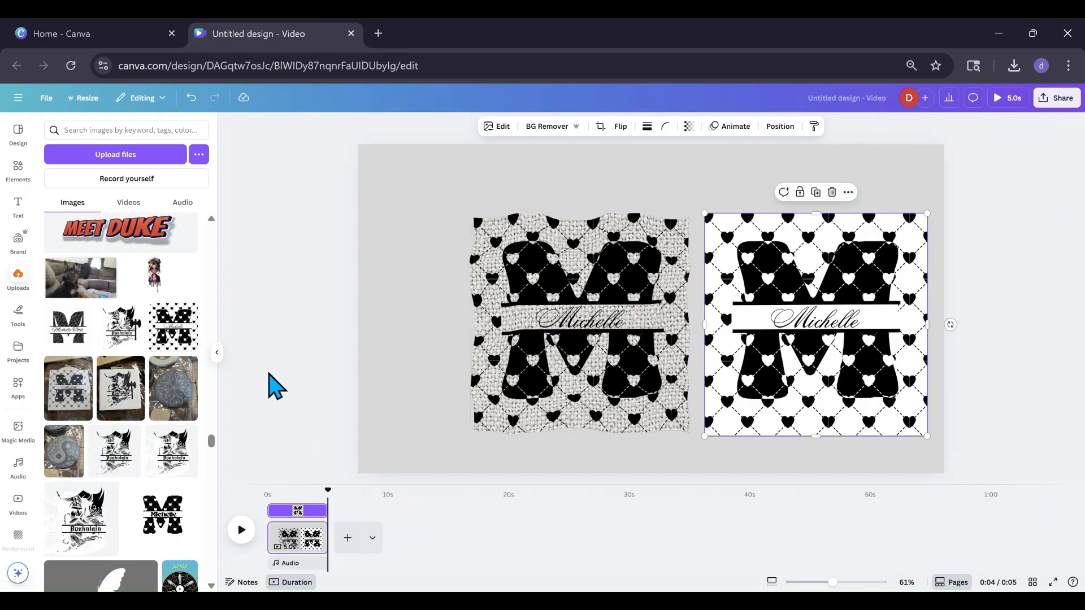
click(217, 355)
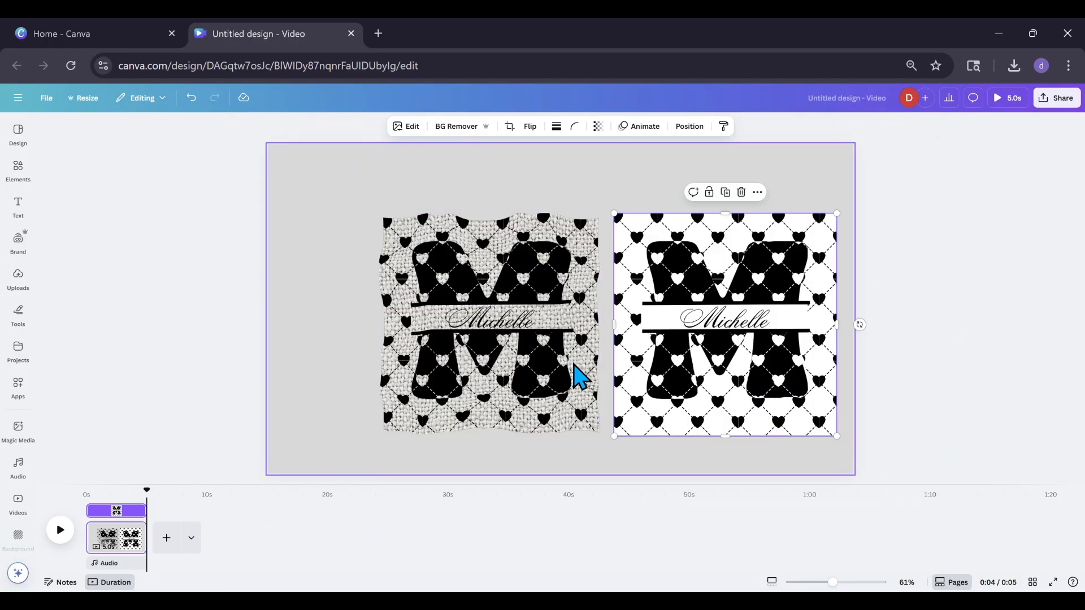
drag(511, 372, 471, 381)
drag(682, 360, 666, 356)
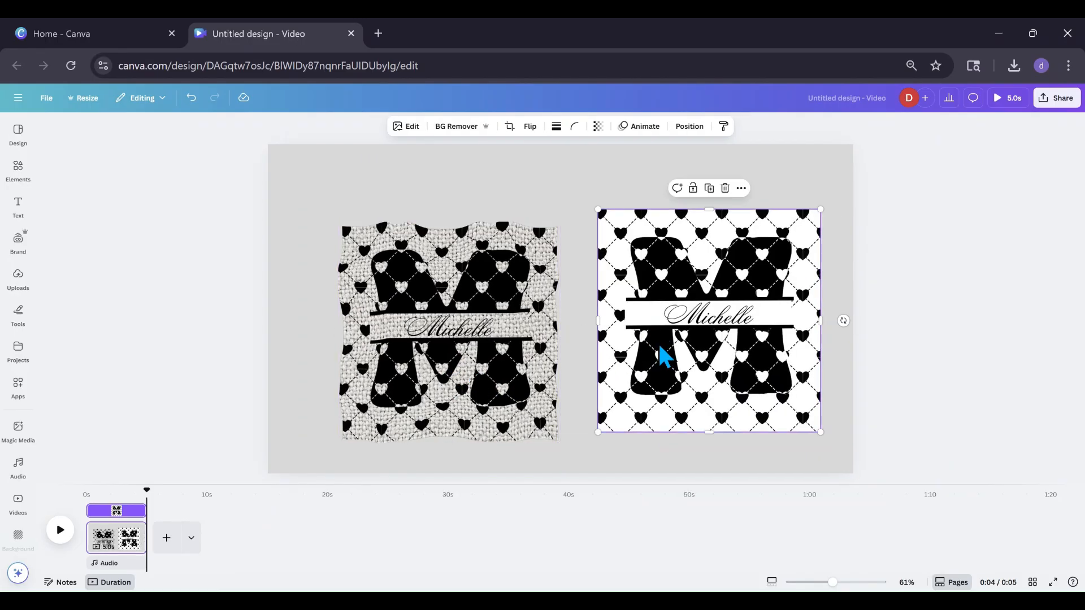
Step: Set the warped fabric image's brightness to 3 and whites to 60
click(412, 128)
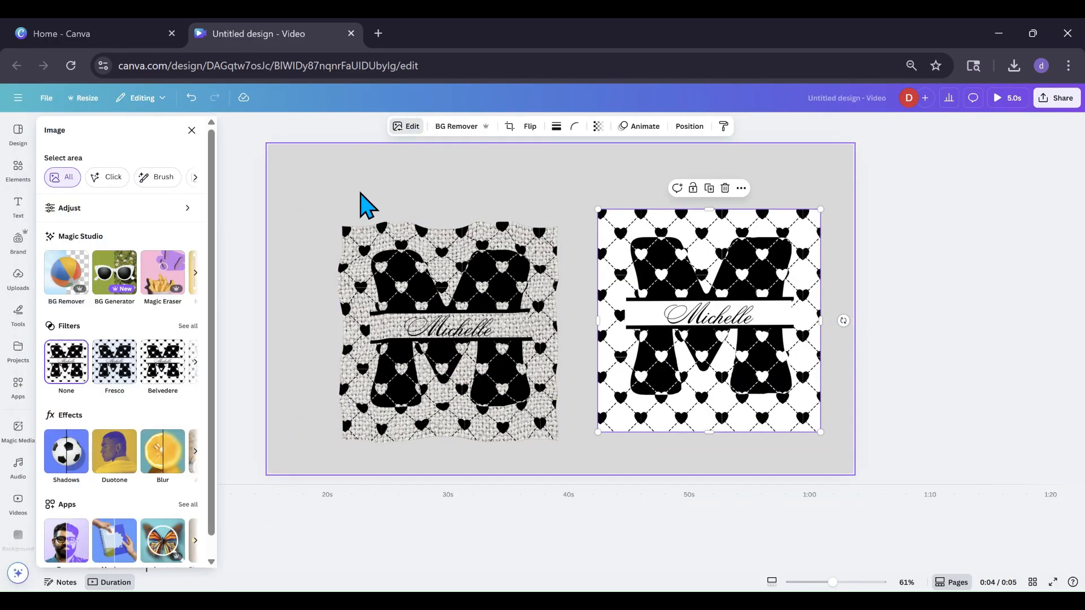
click(105, 217)
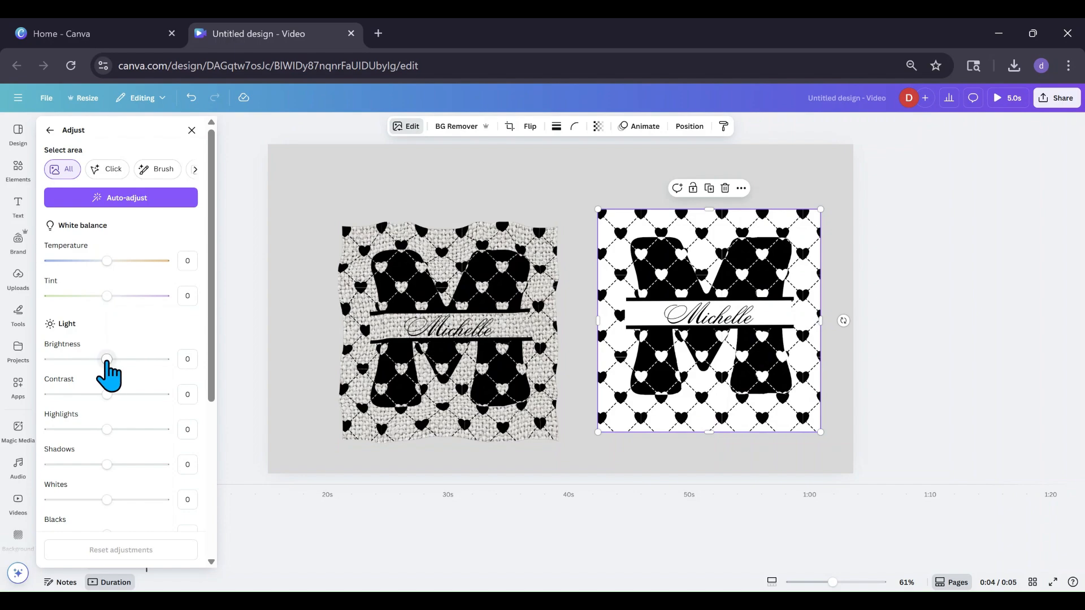
mouse_move(107, 359)
mouse_down()
mouse_move(157, 359)
mouse_move(109, 359)
mouse_up()
click(361, 367)
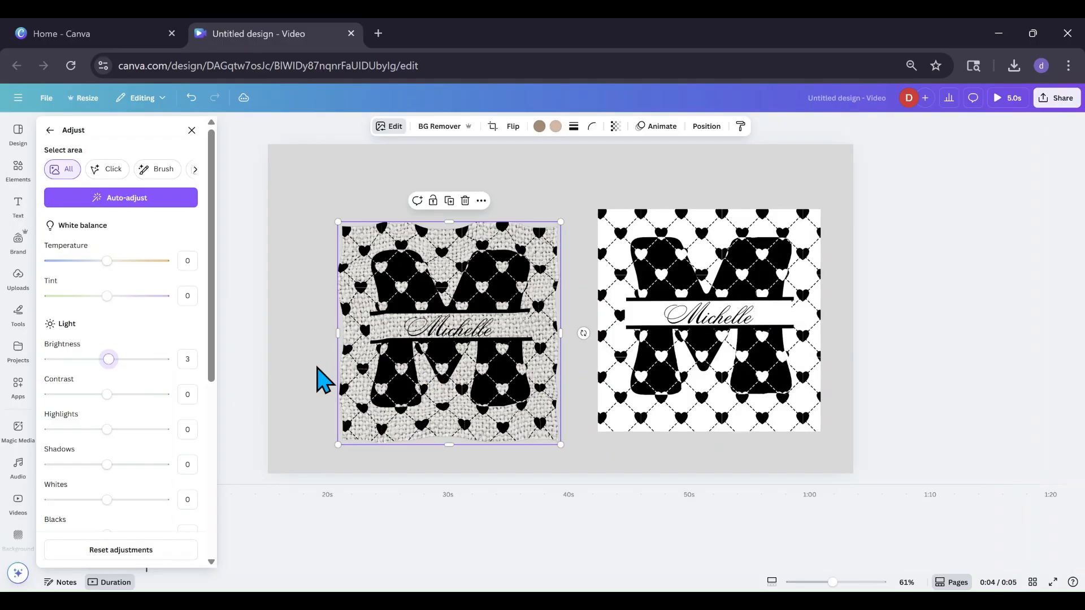
scroll(82, 413, down, 3)
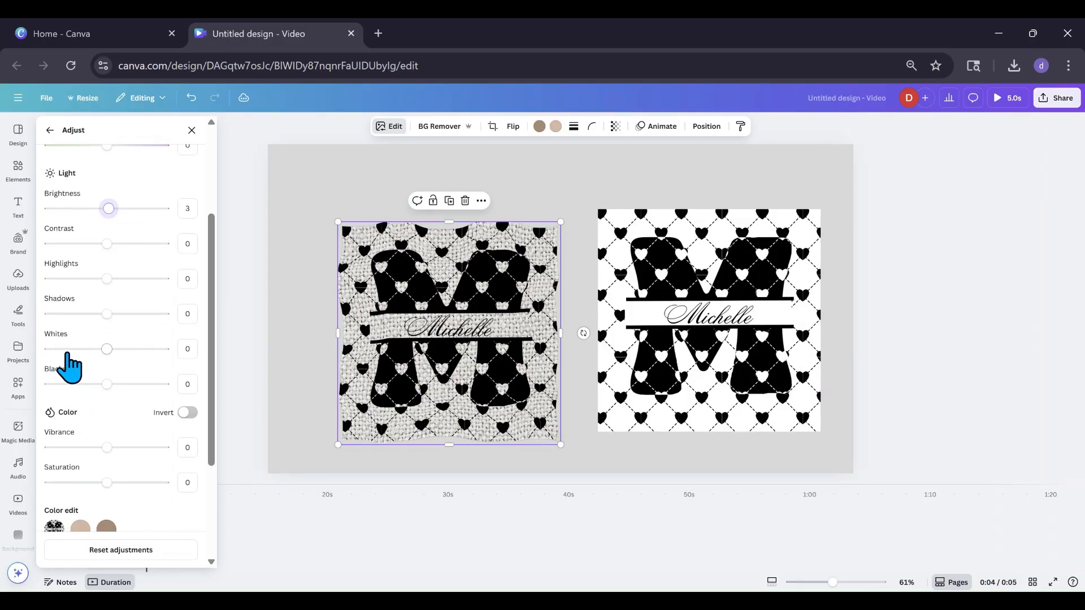
drag(108, 348, 141, 349)
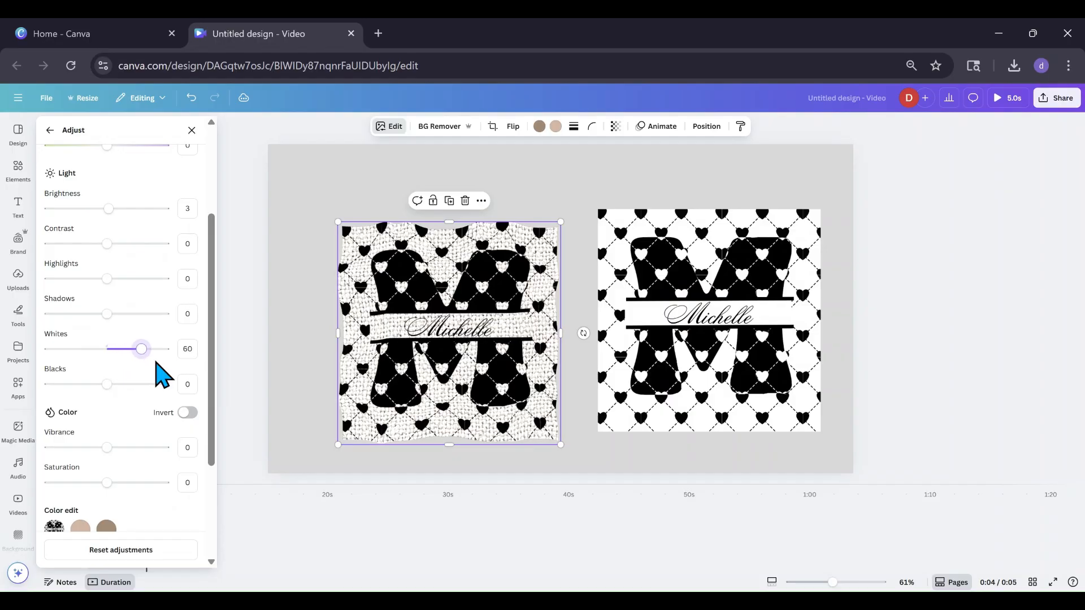
click(299, 378)
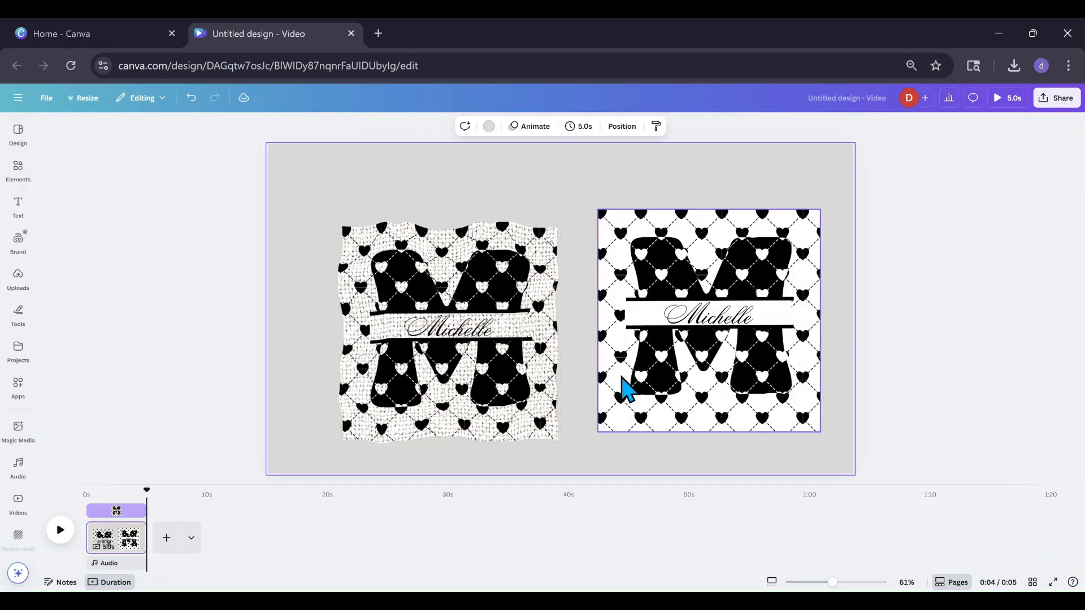
Step: Add a Drop shadow to the warped fabric image with a blur amount of 31 and a distance of 41
click(489, 416)
drag(490, 416, 499, 388)
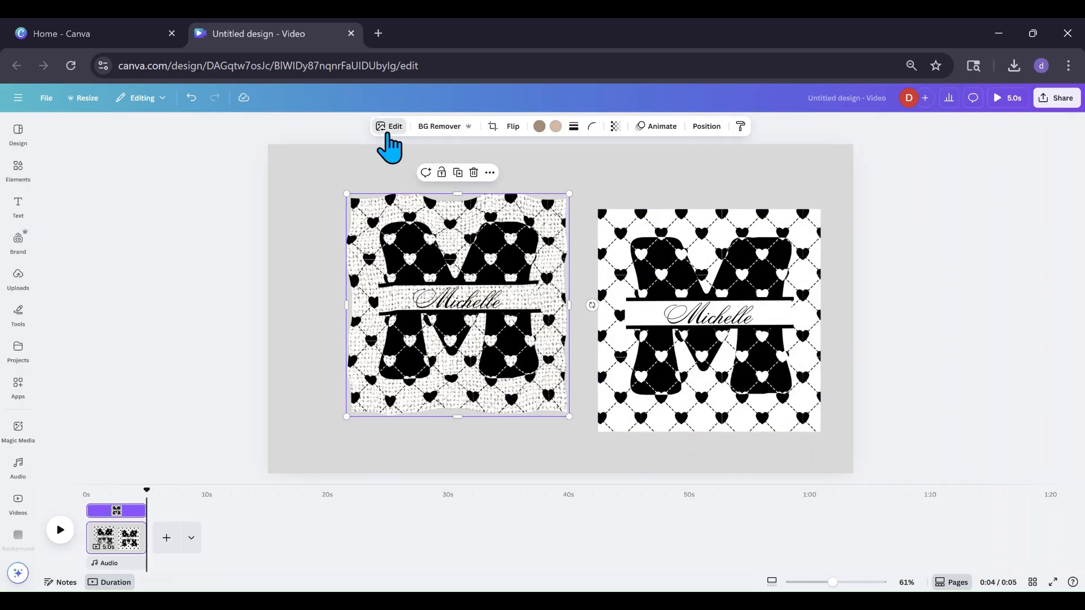
click(389, 129)
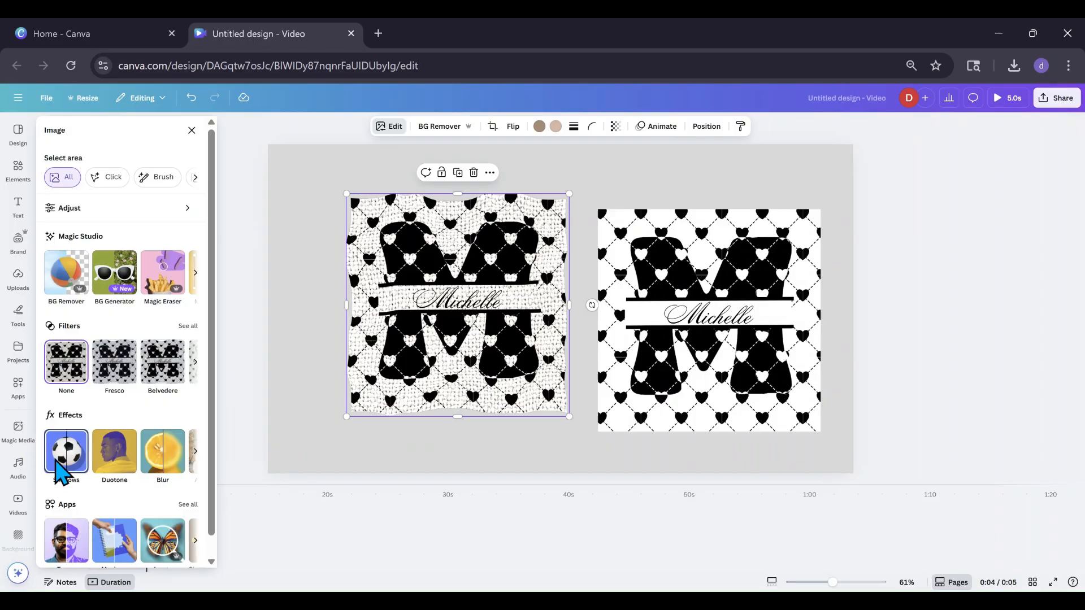
click(62, 471)
click(121, 265)
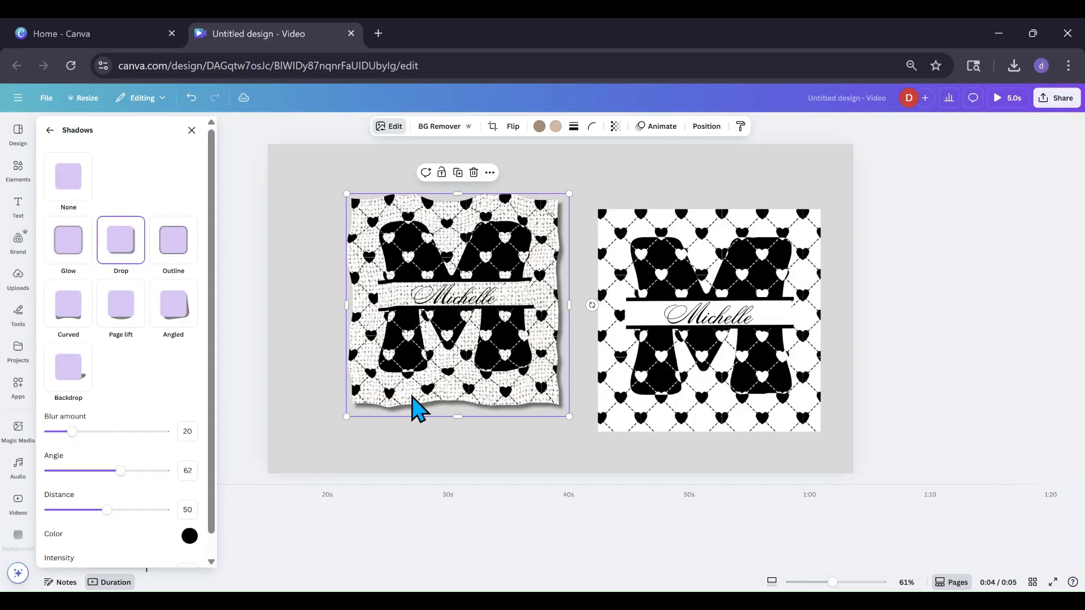
click(107, 510)
drag(108, 510, 96, 510)
drag(79, 431, 84, 431)
drag(435, 320, 423, 331)
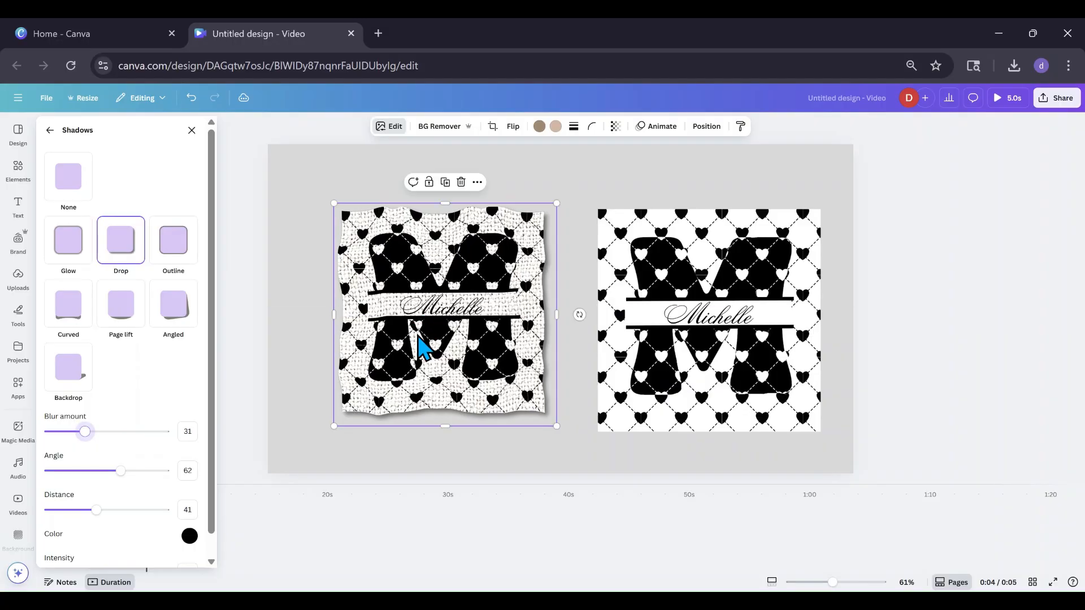
click(308, 428)
Step: Reposition the shadowed fabric image and the flat original so they sit side by side at the same height
drag(672, 402, 647, 390)
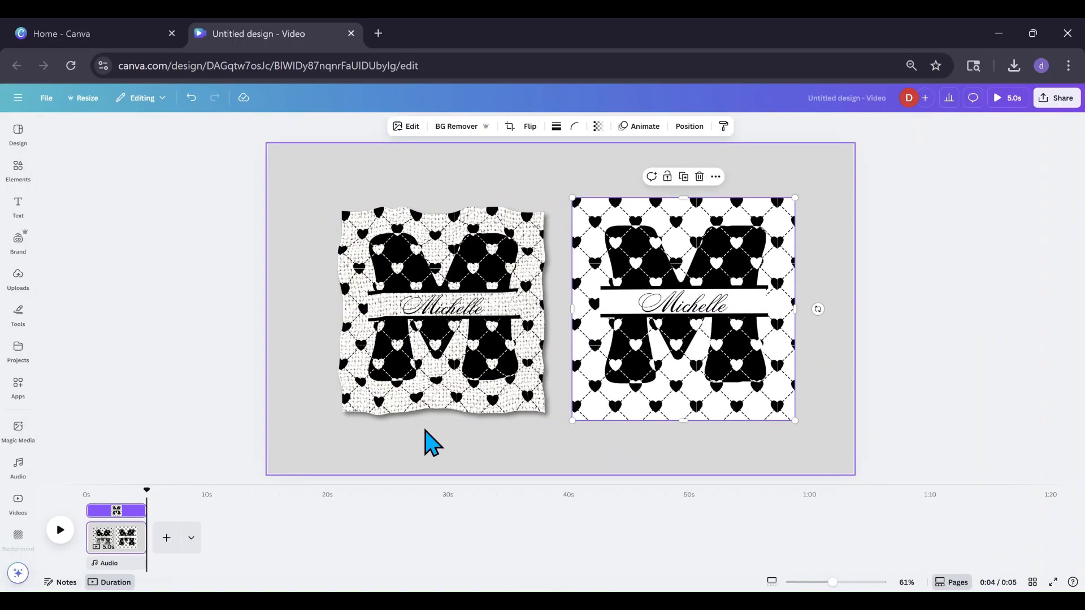
drag(444, 408, 452, 380)
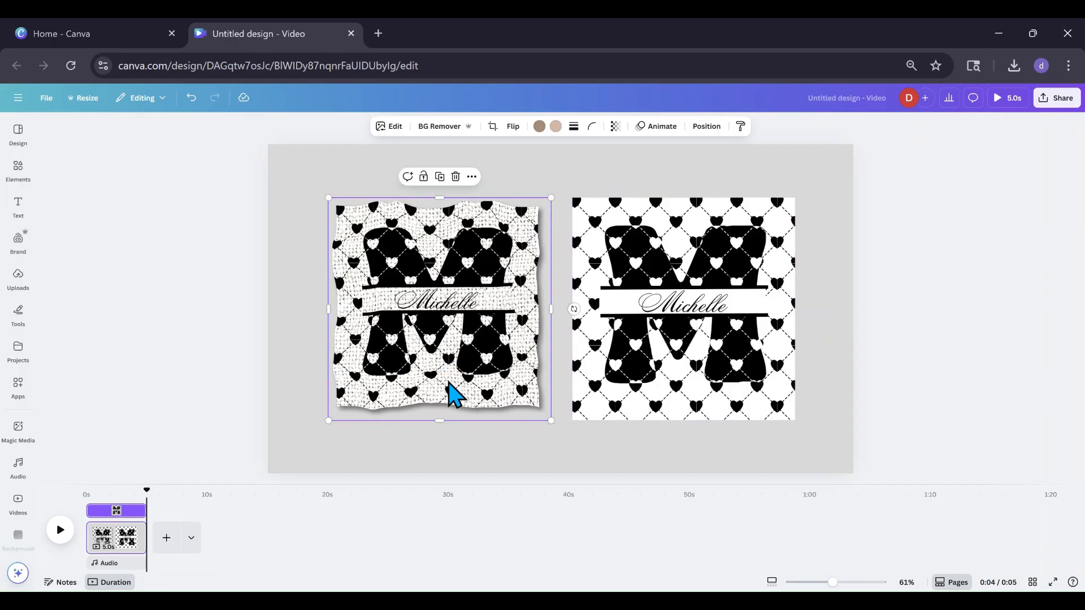
click(658, 380)
drag(659, 381, 631, 375)
Step: Add a second page for the script M image and remove the white background from the image
click(167, 538)
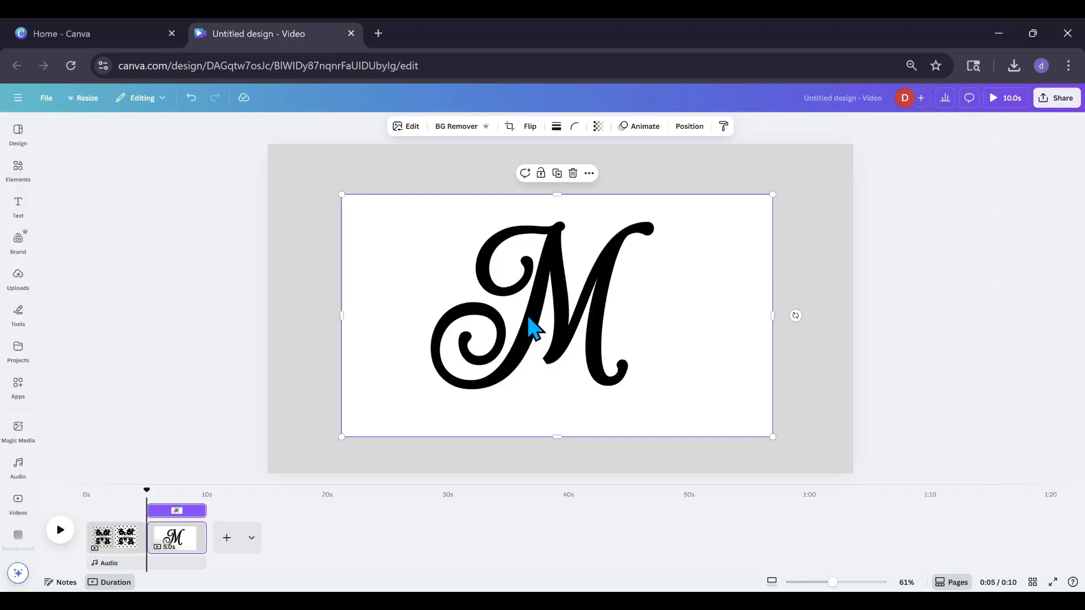
mouse_move(545, 349)
mouse_down()
mouse_move(554, 340)
mouse_move(544, 355)
mouse_up()
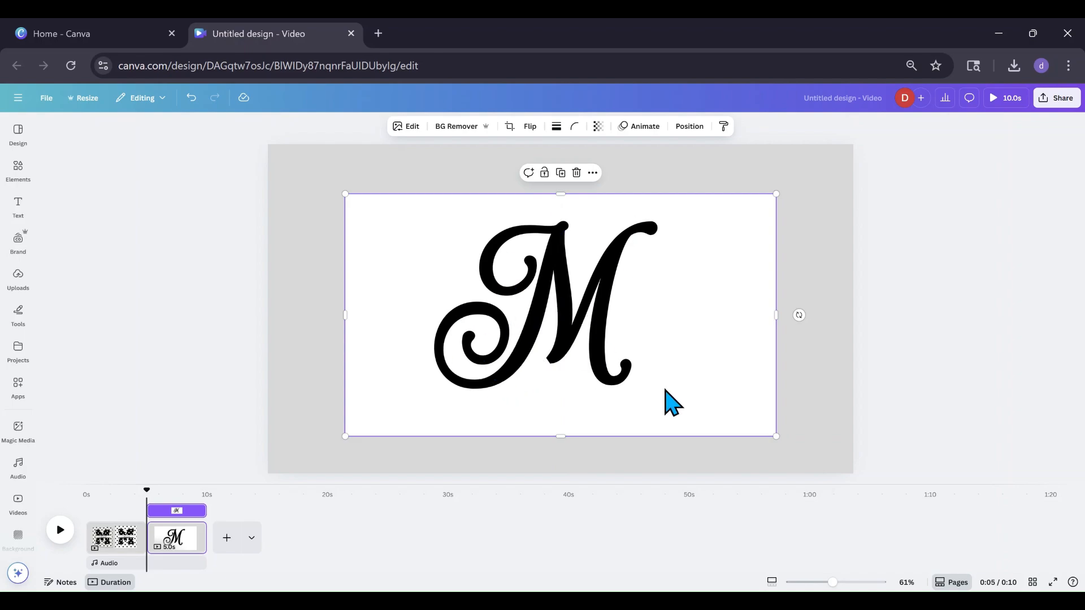
drag(671, 341, 664, 346)
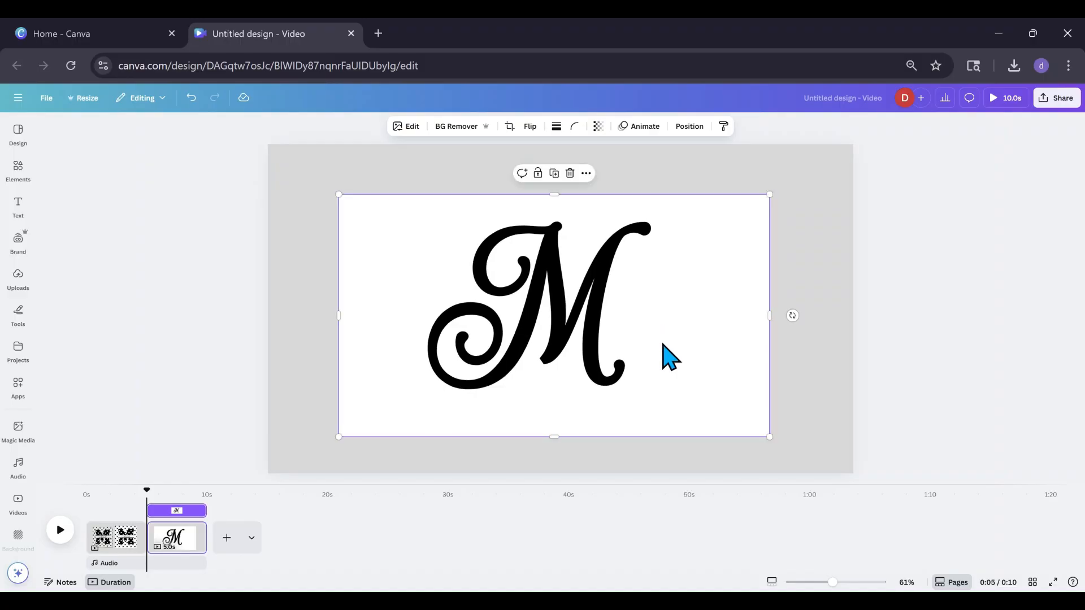
click(474, 130)
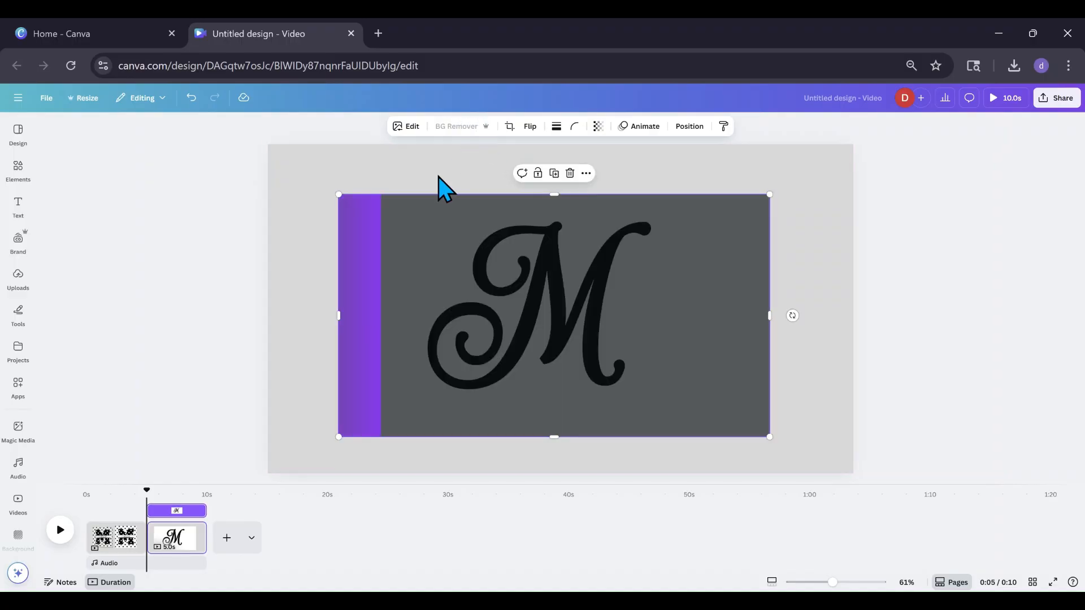
drag(489, 361, 495, 364)
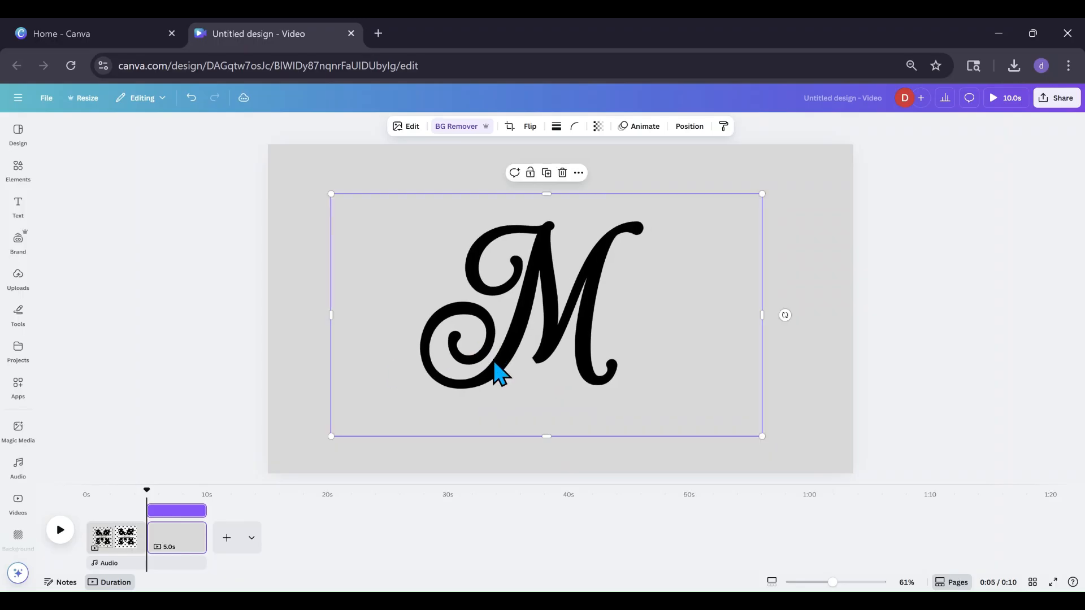
Step: Apply the Pomelo duotone effect to the script M
click(408, 128)
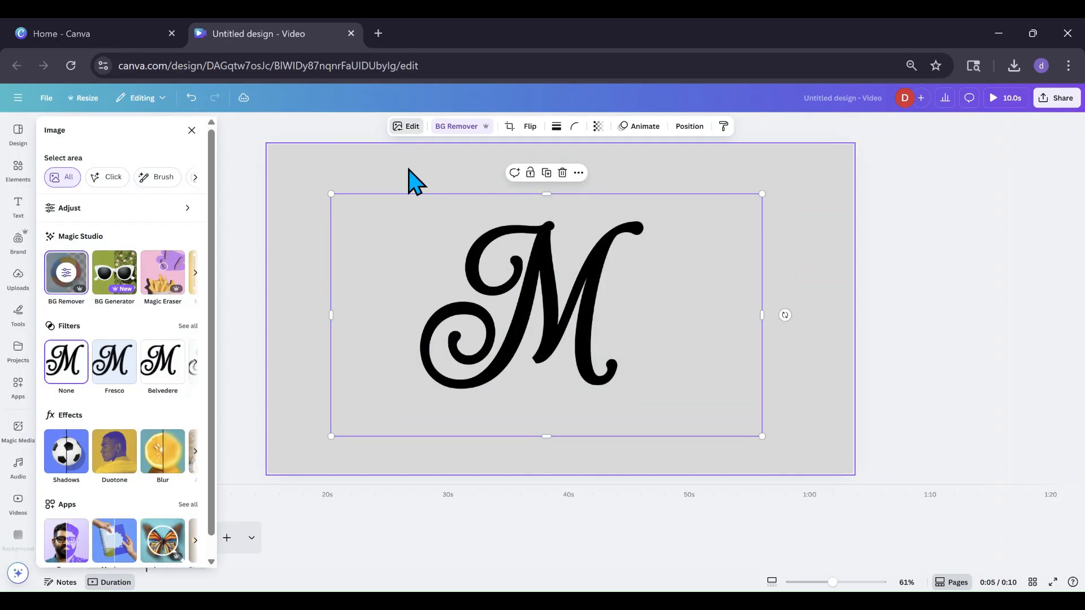
click(96, 461)
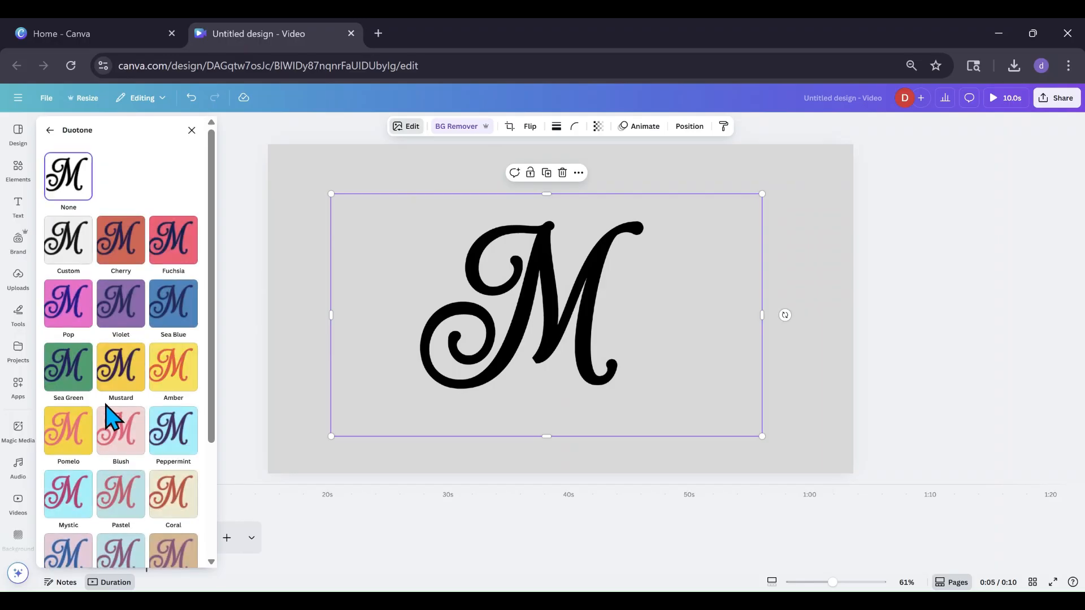
click(80, 447)
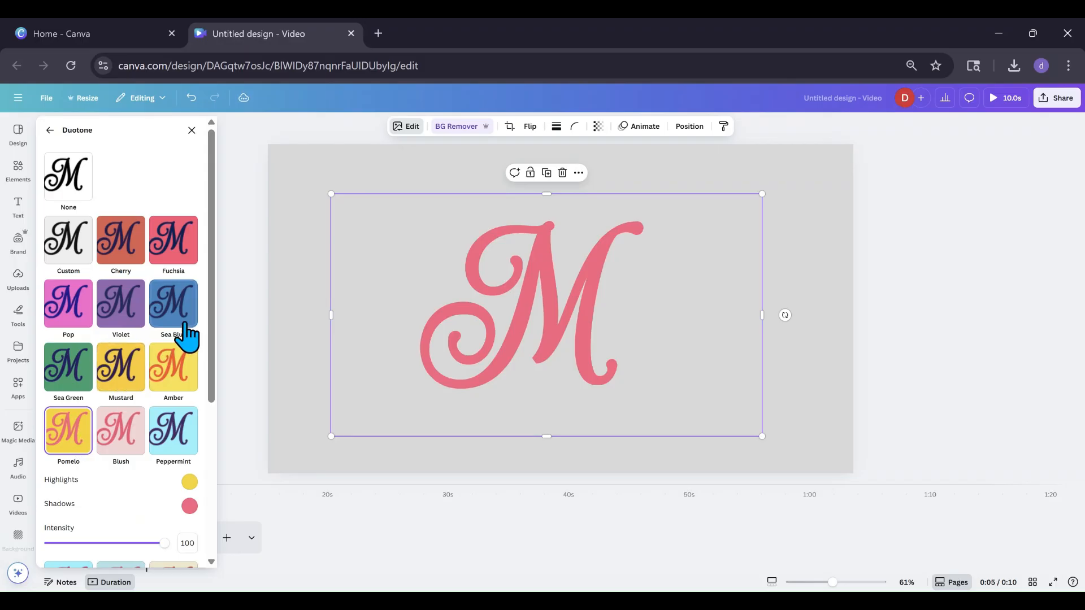
Step: Set the duotone highlights colour to #FA5181, the same as its shadows colour, and nudge the M slightly
click(189, 483)
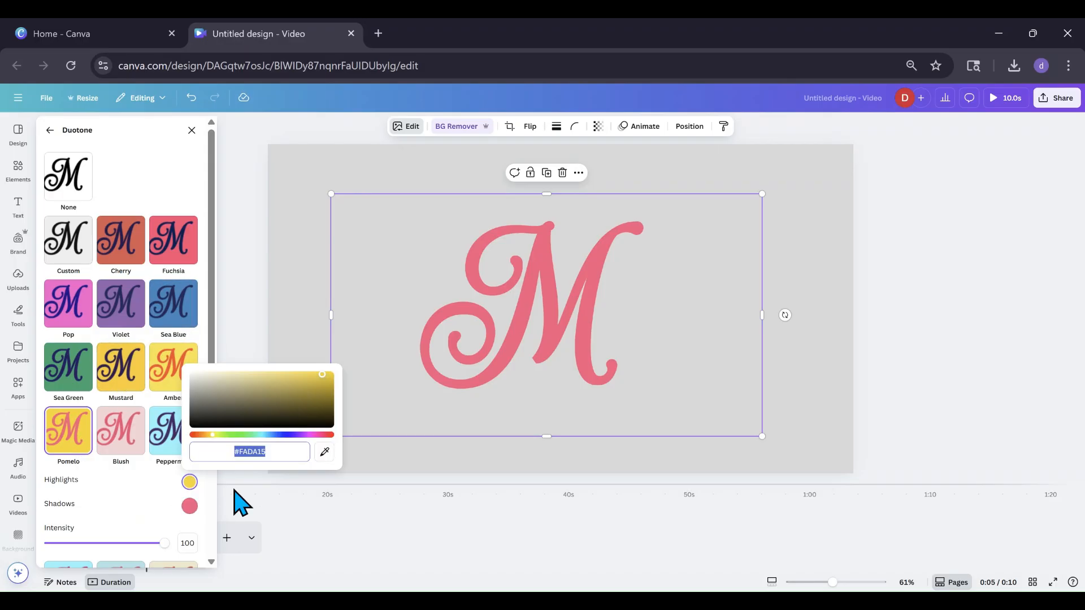
click(189, 506)
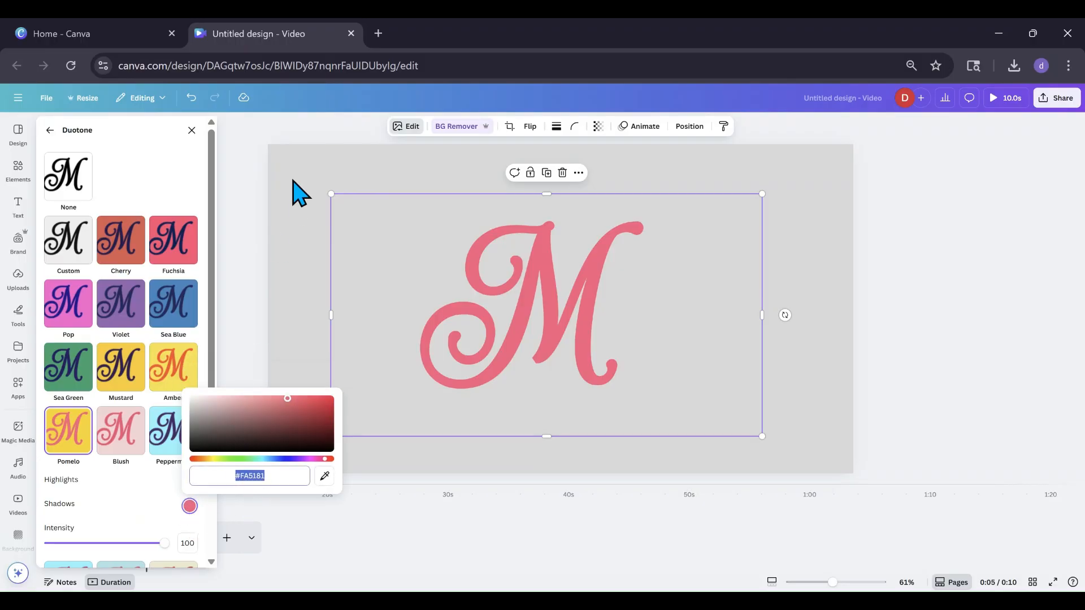
click(172, 500)
click(189, 483)
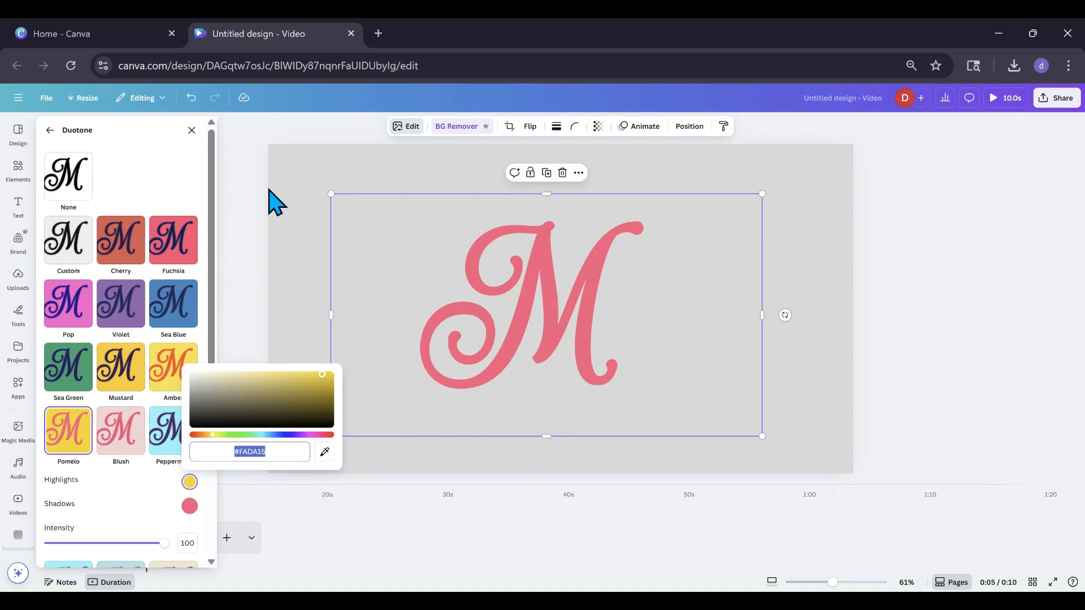
text(#FA5181)
click(233, 319)
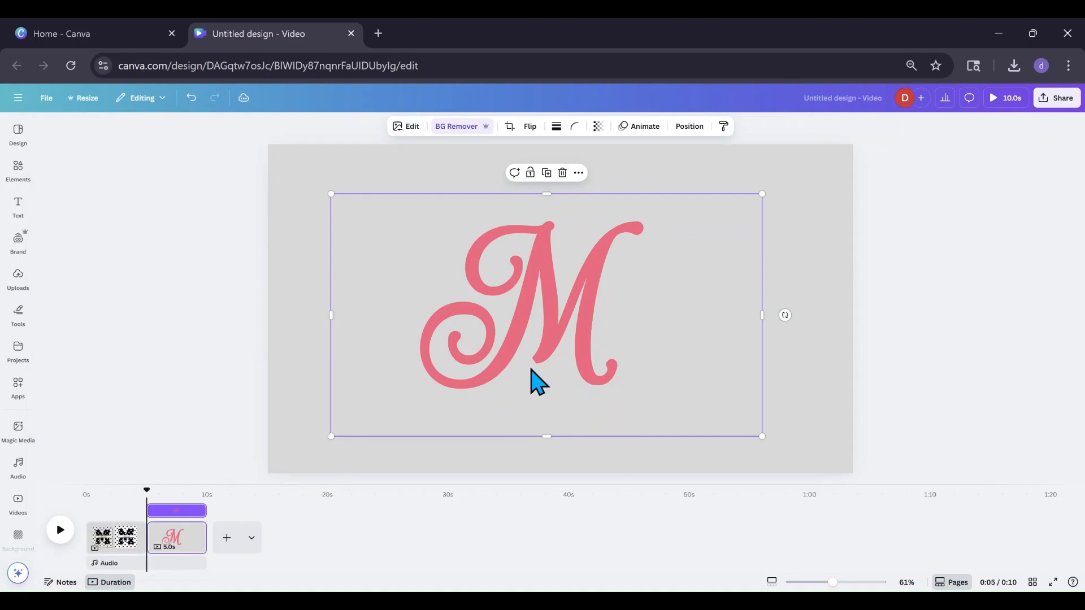
mouse_move(532, 370)
mouse_down()
mouse_move(547, 363)
mouse_move(538, 366)
mouse_up()
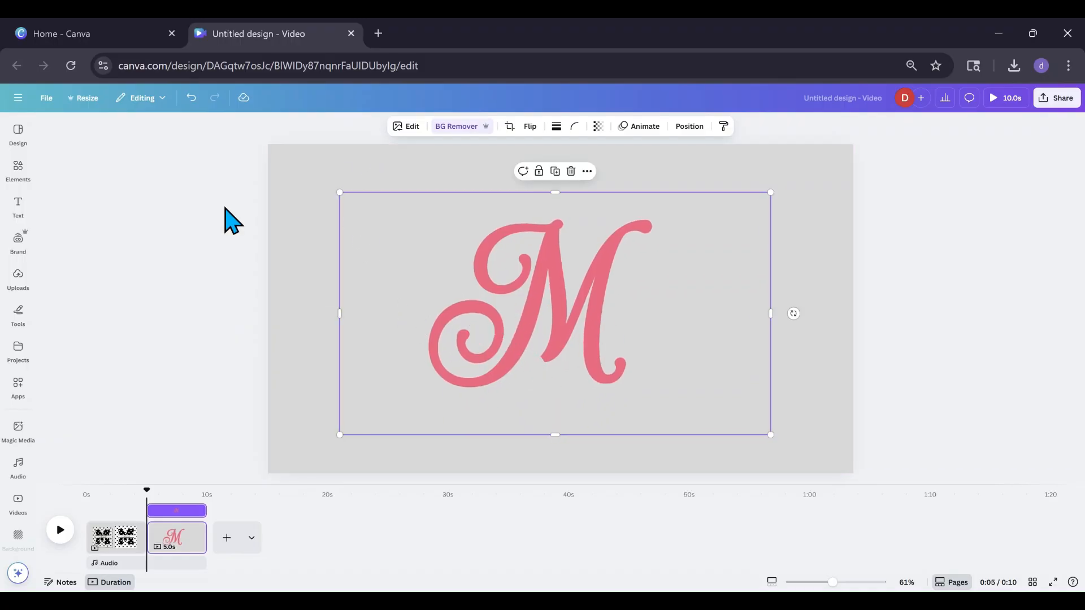
Step: Search the apps for "texture"
click(17, 208)
click(17, 385)
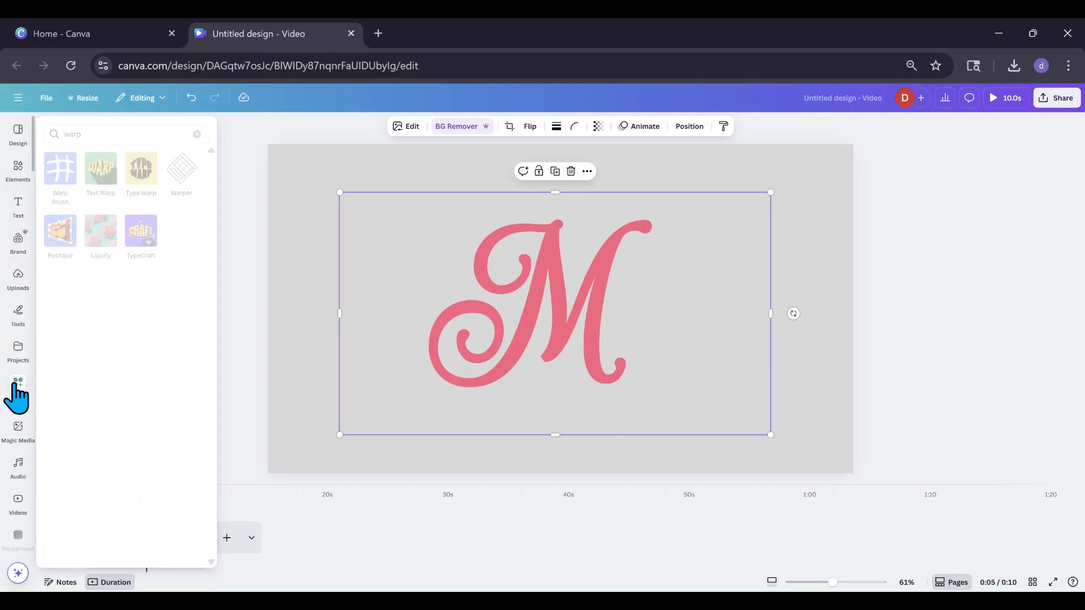
click(105, 130)
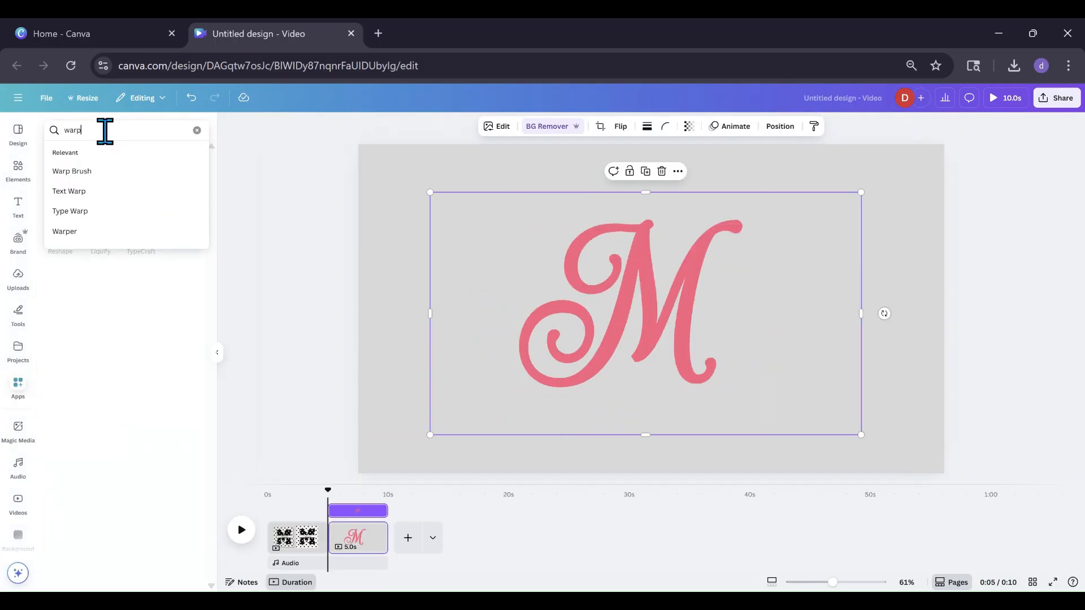
drag(105, 131, 52, 128)
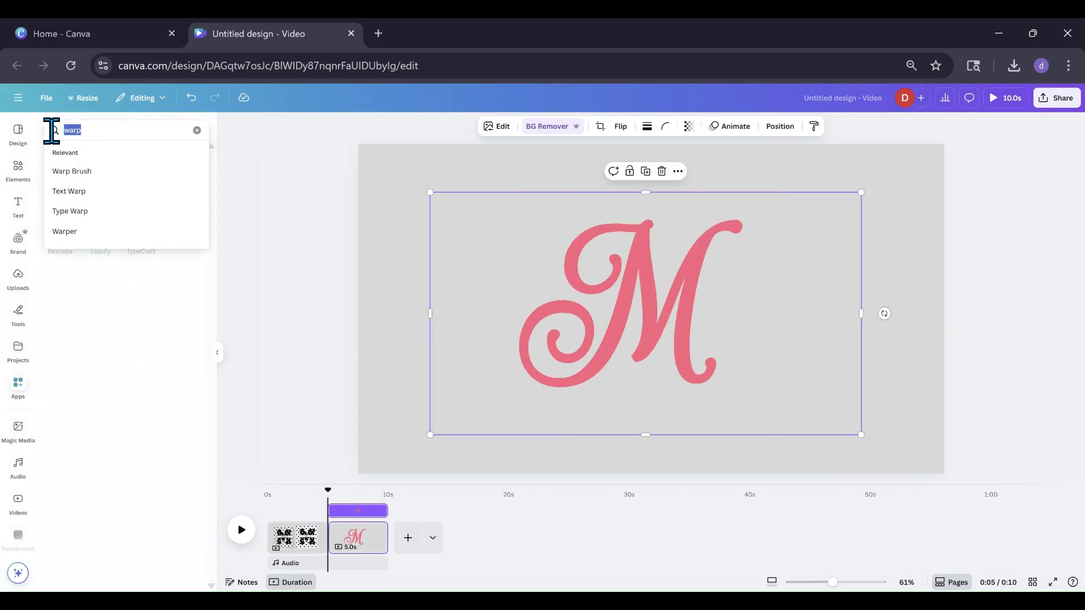
text(textur)
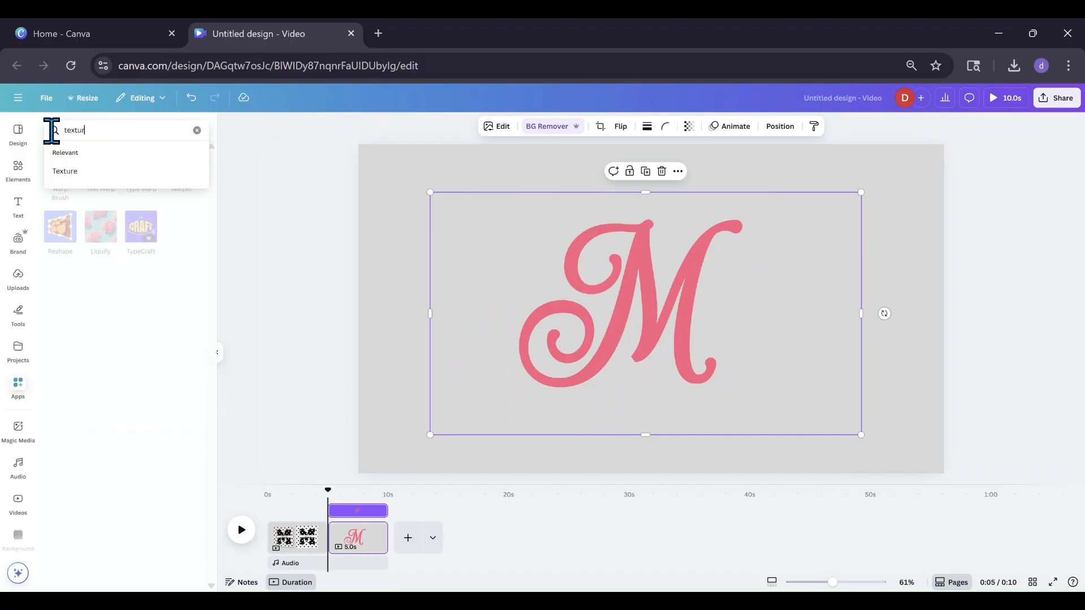
text(e)
key(Return)
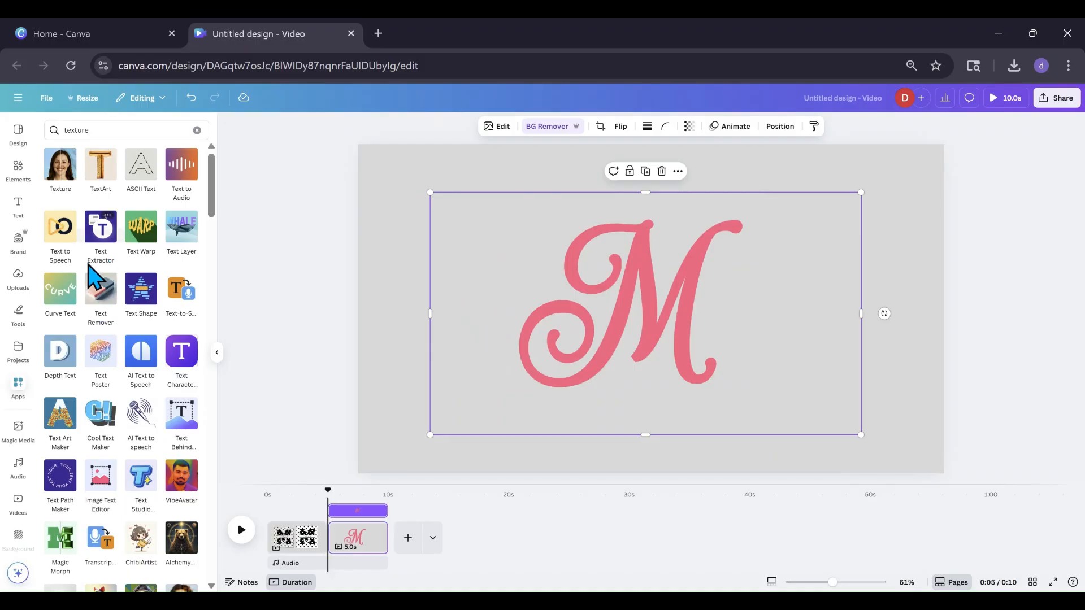
Step: Apply the Linen texture fabric to the script M at scale 1.4 with the Multiply blend mode and save it
click(58, 175)
scroll(68, 400, down, 5)
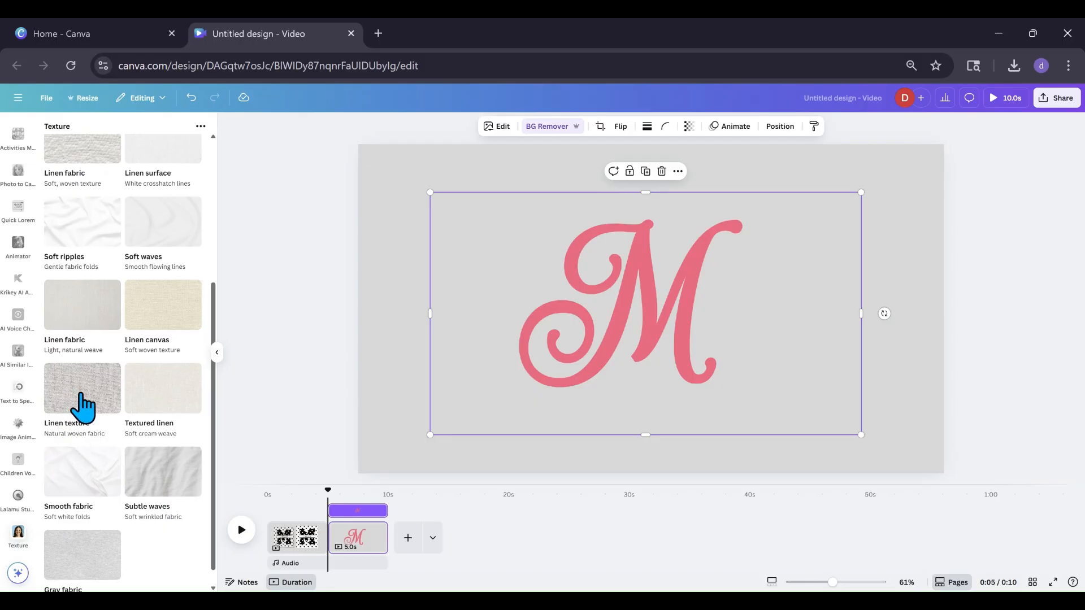
click(83, 395)
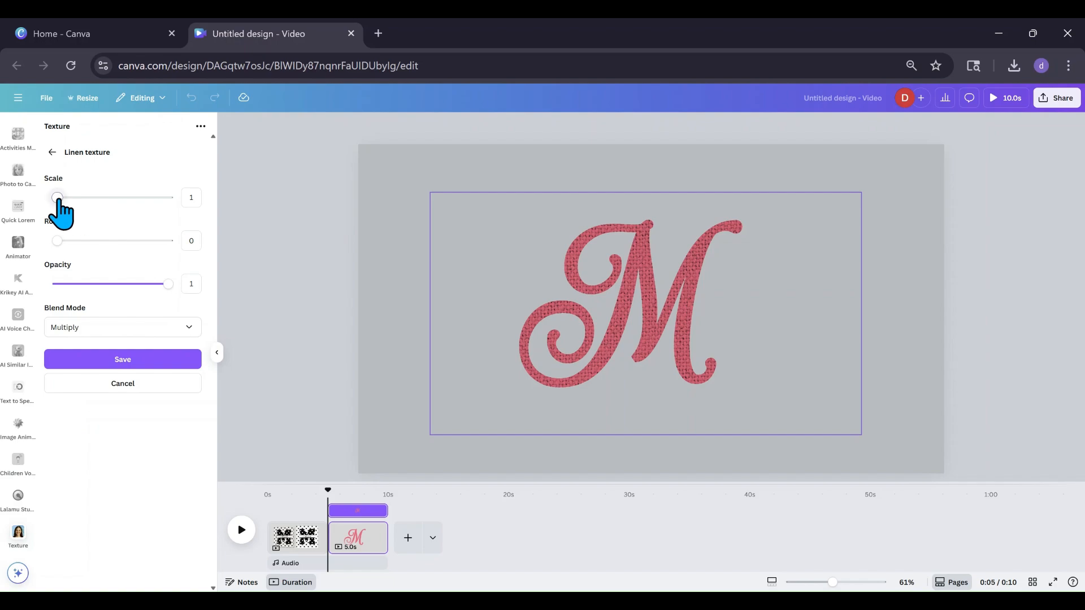
drag(57, 197, 68, 197)
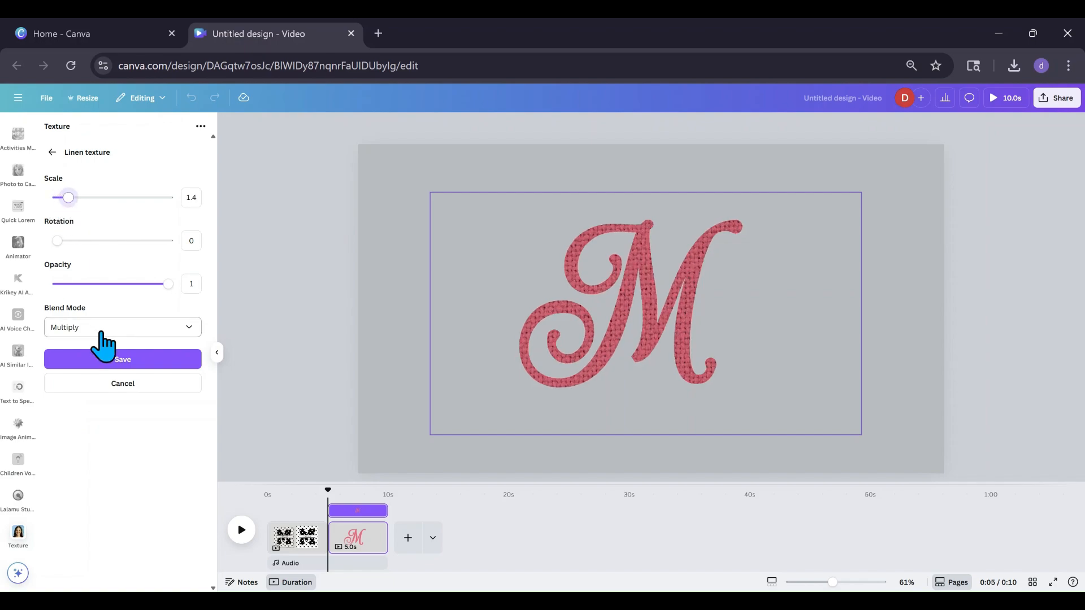
click(108, 359)
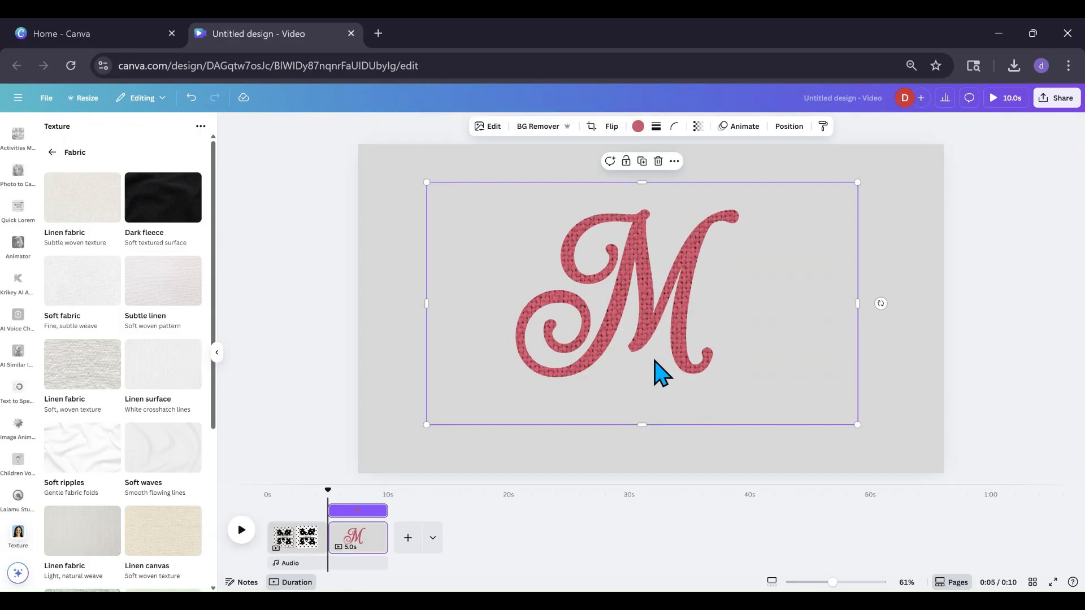
Step: Add a Drop shadow to the textured M with a distance of 28 and an intensity of 37
click(489, 127)
click(78, 449)
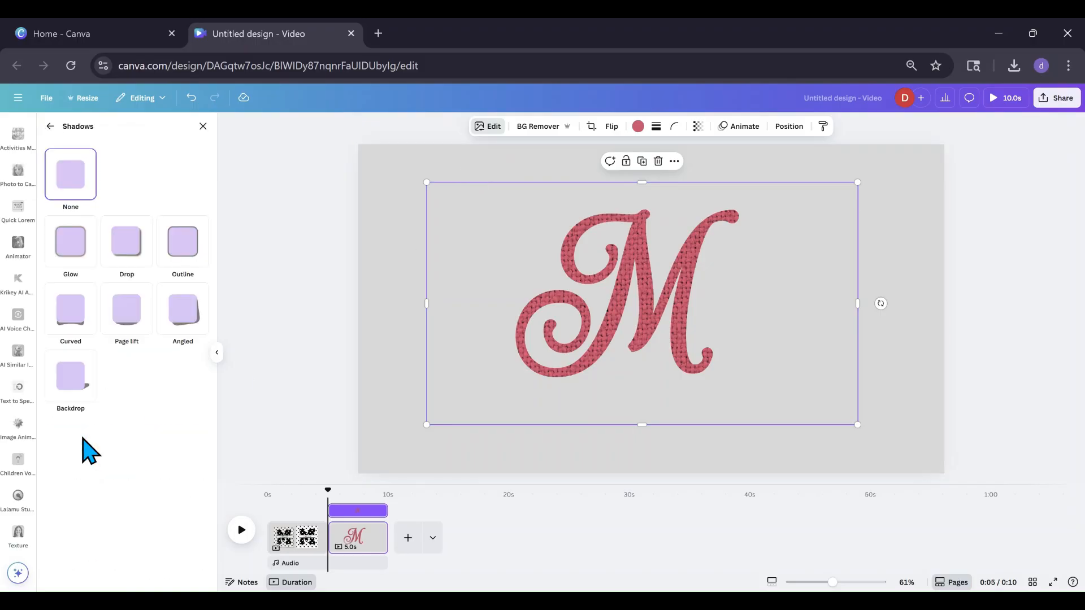
click(125, 244)
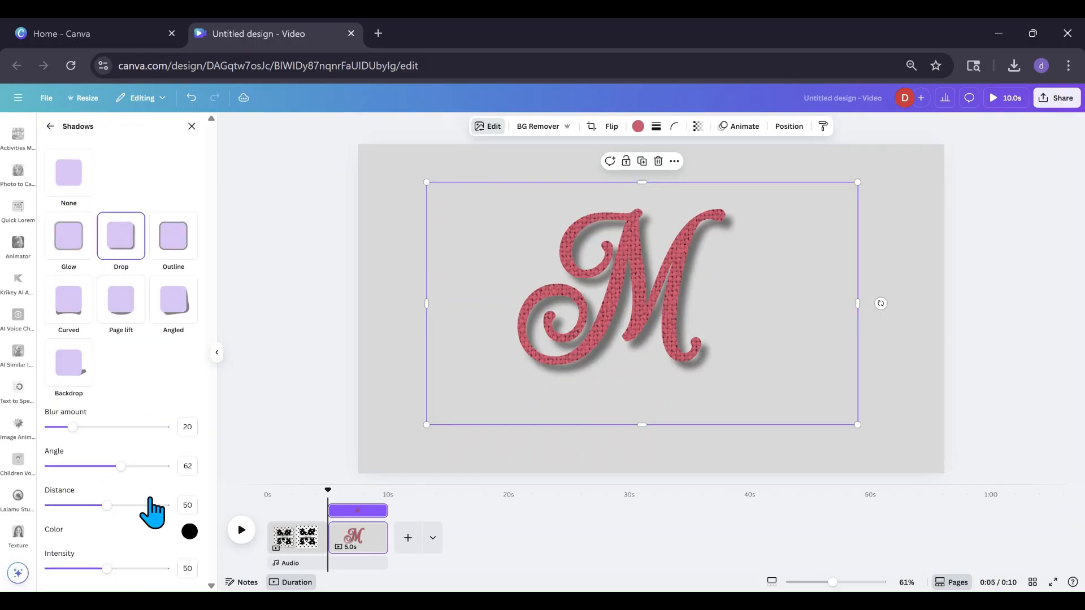
drag(107, 505, 81, 506)
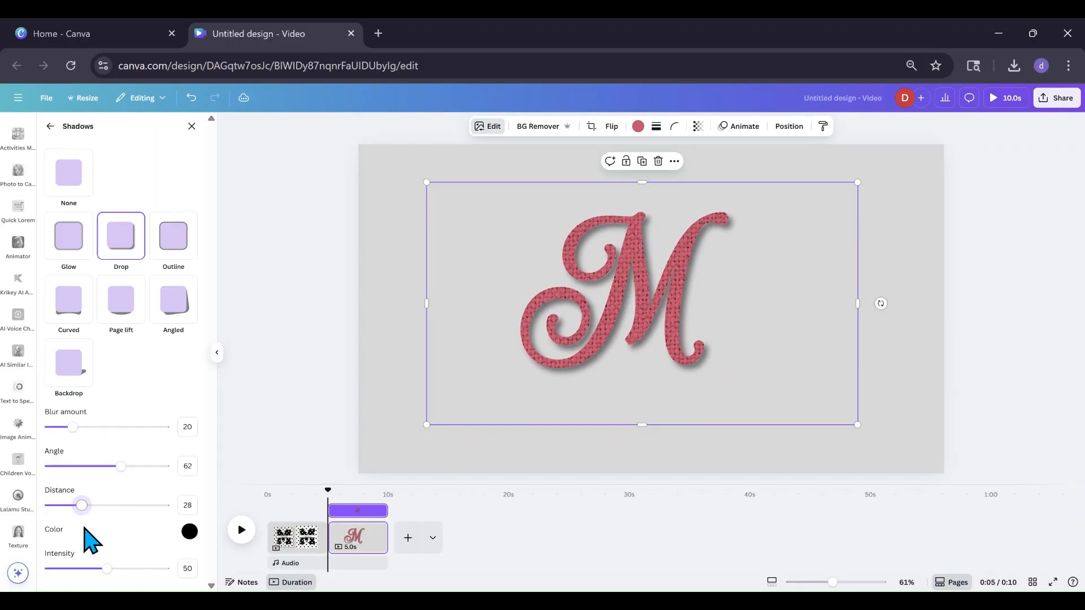
drag(107, 569, 93, 568)
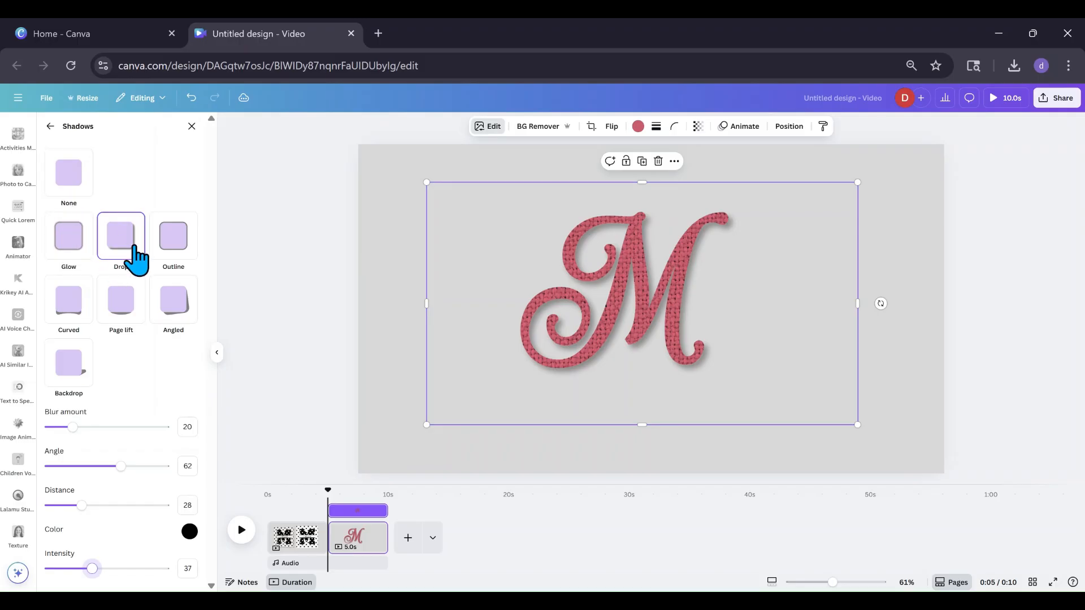
Step: Switch the M's shadow to Outline with a size of 4 and colour #FF1255, and close the shadow settings
click(163, 253)
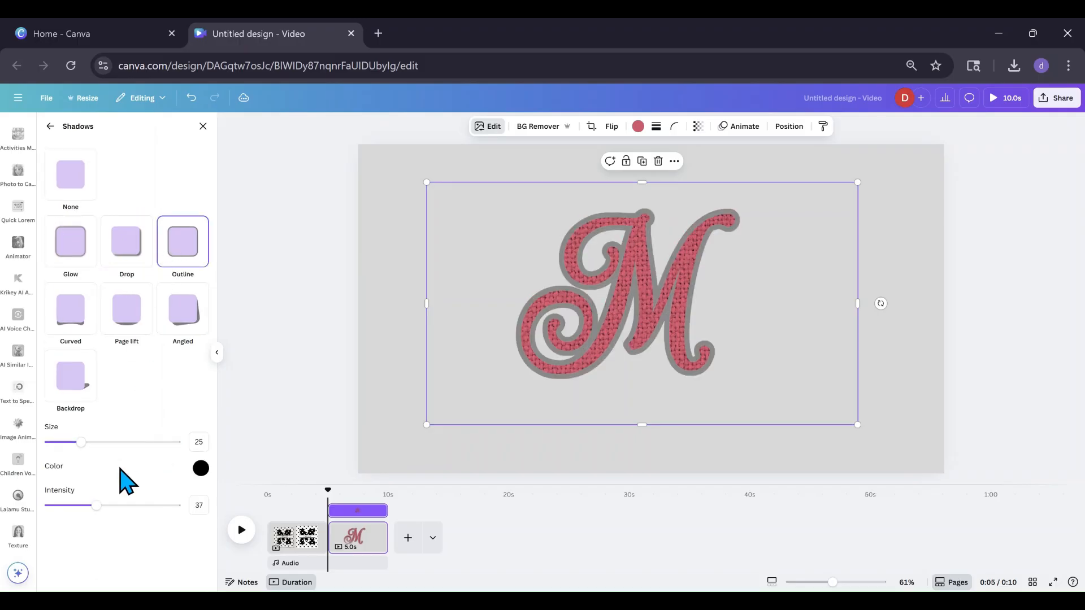
drag(81, 442, 54, 443)
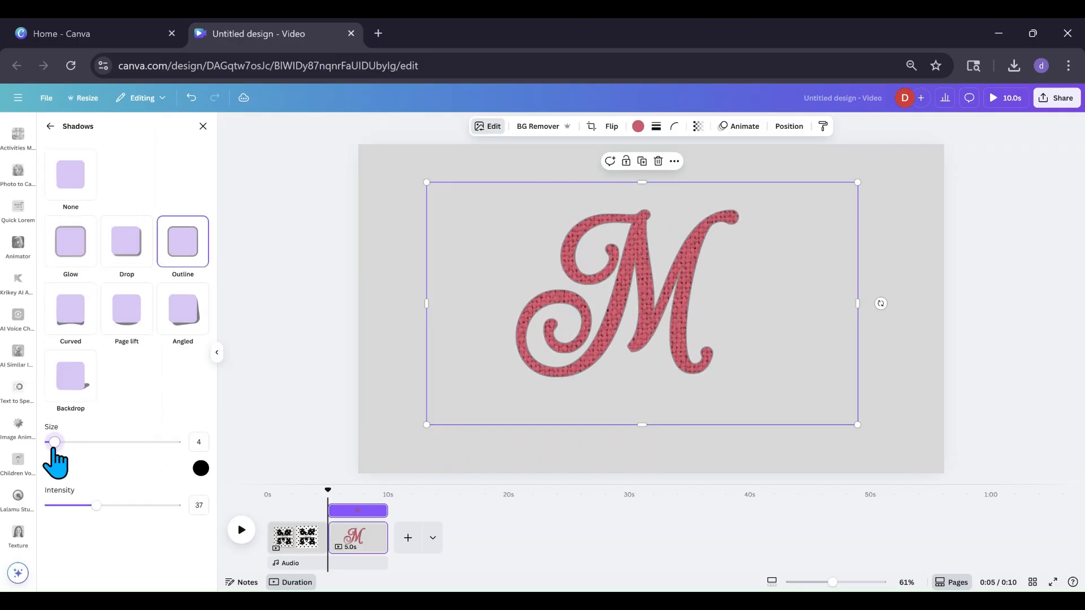
click(201, 468)
click(324, 551)
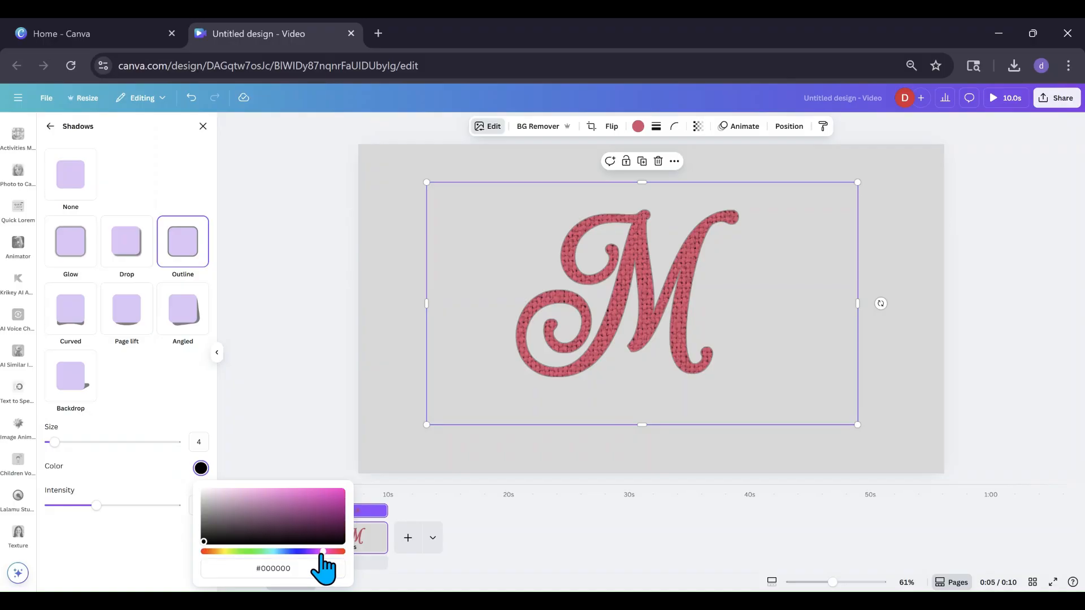
click(268, 572)
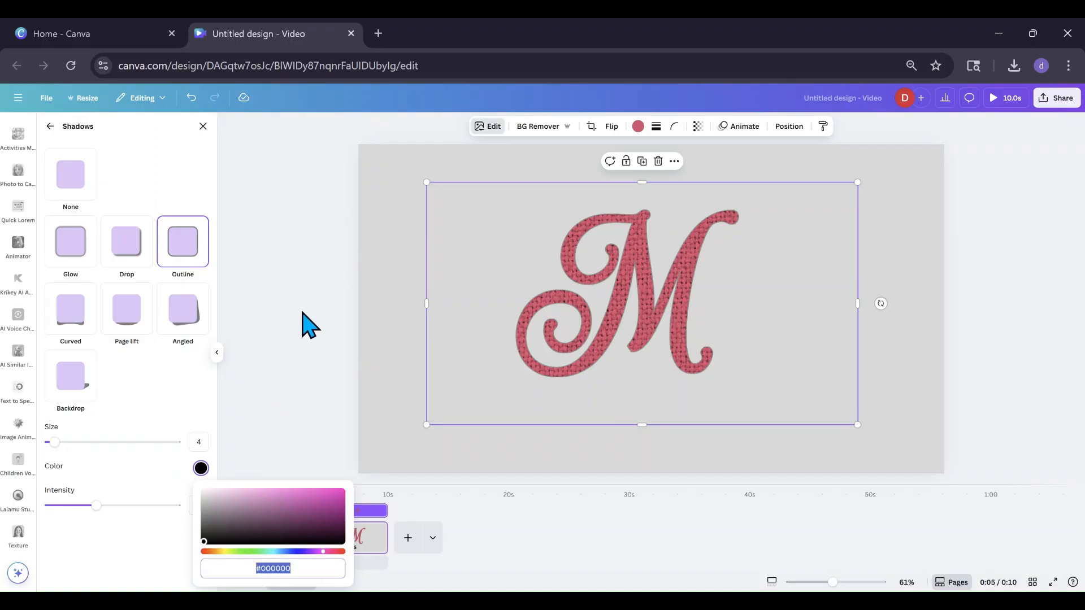
text(#FA5181)
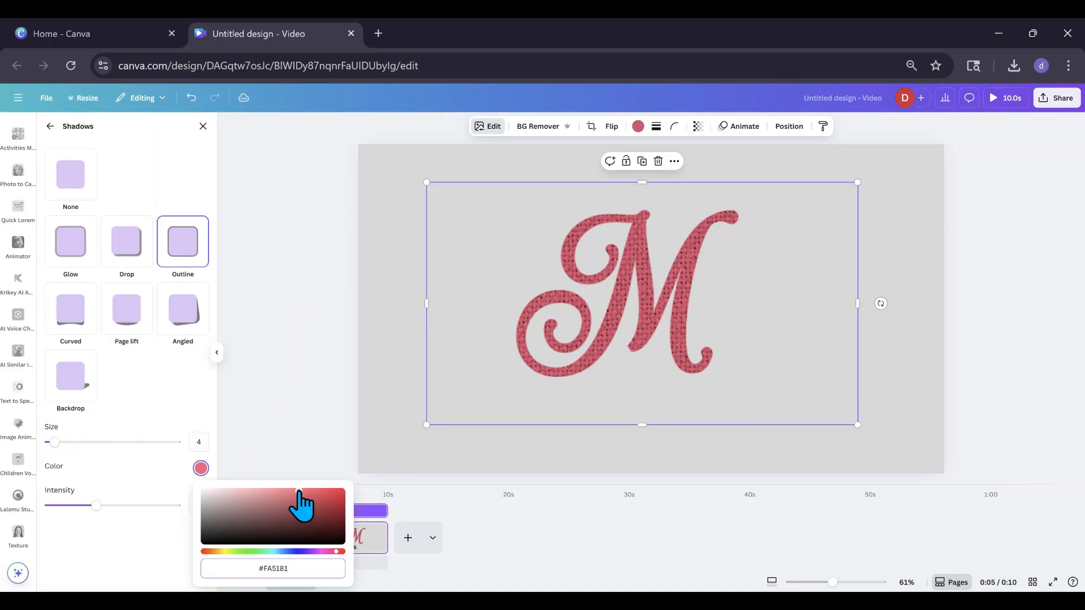
click(299, 491)
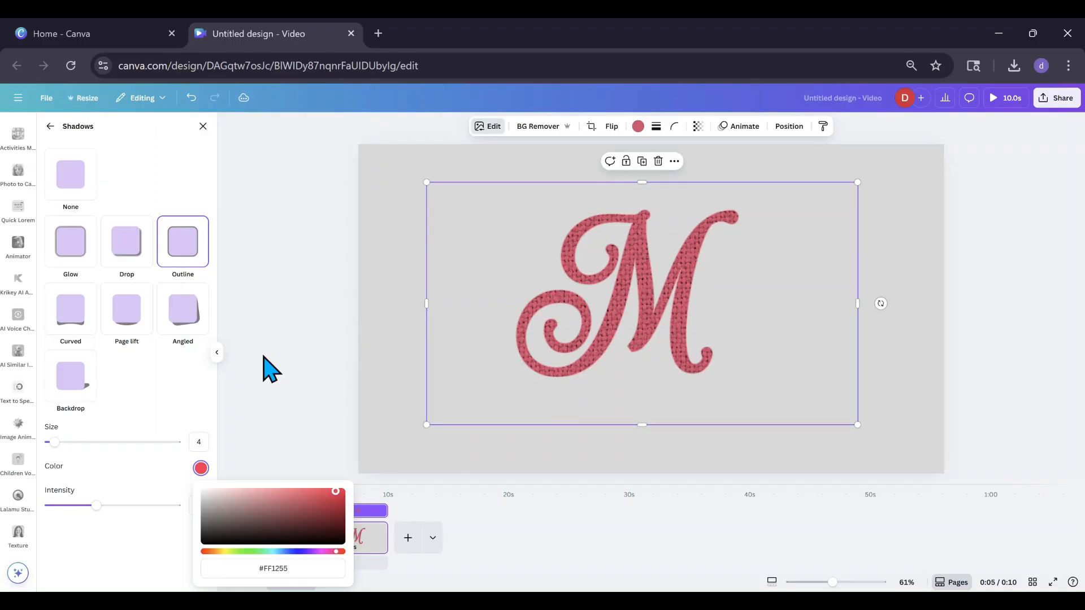
click(216, 354)
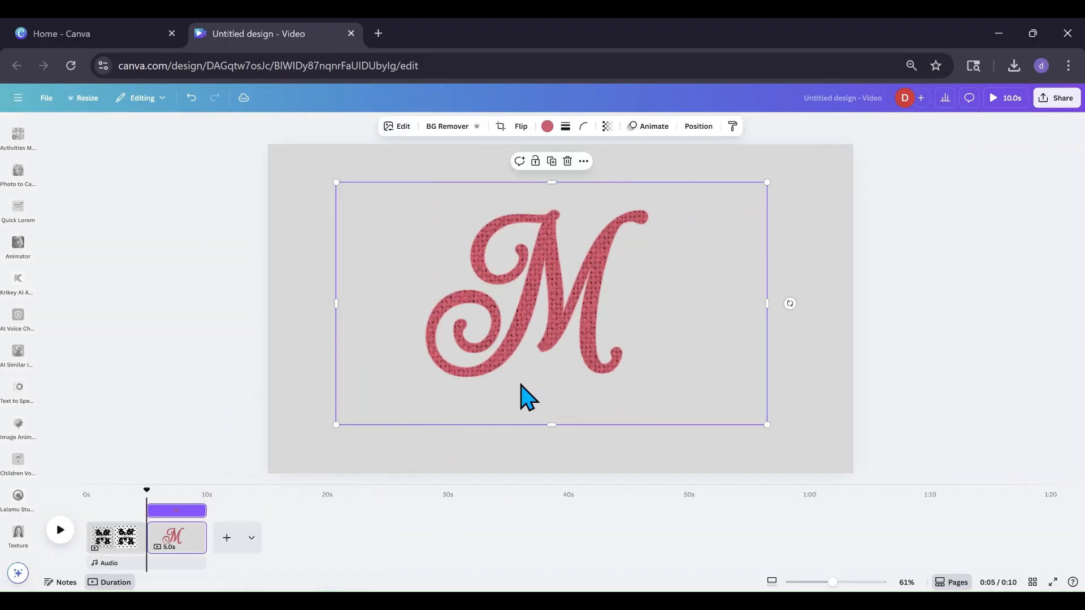
Step: Move the textured M slightly down, duplicate it, and align the copy exactly over the original
drag(540, 353, 546, 365)
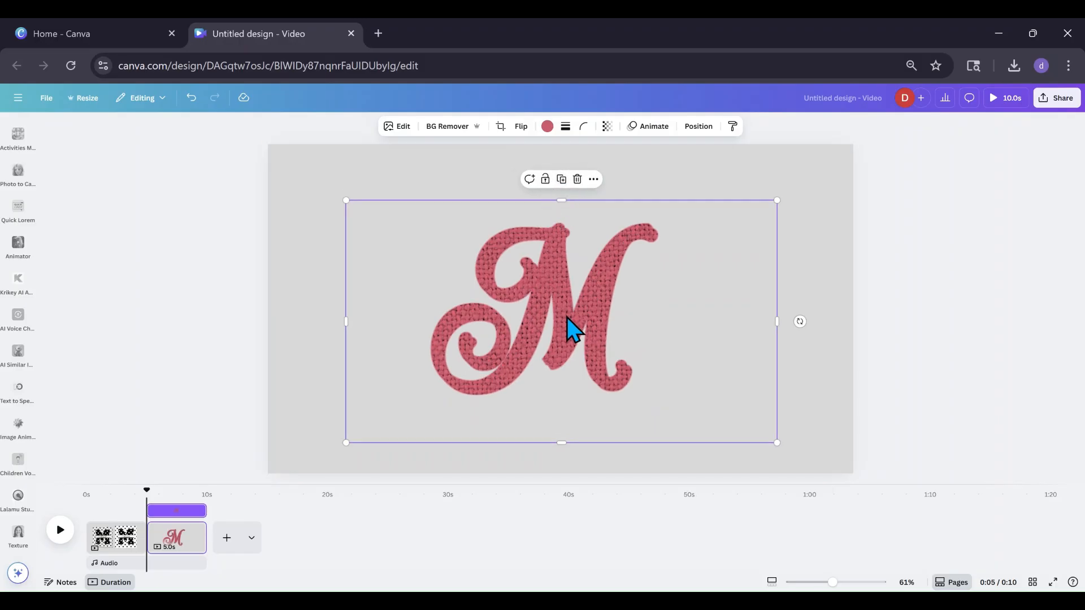
drag(572, 327, 560, 311)
Step: Give the lower M layer a black #000000 Drop shadow with a distance of 85
click(698, 126)
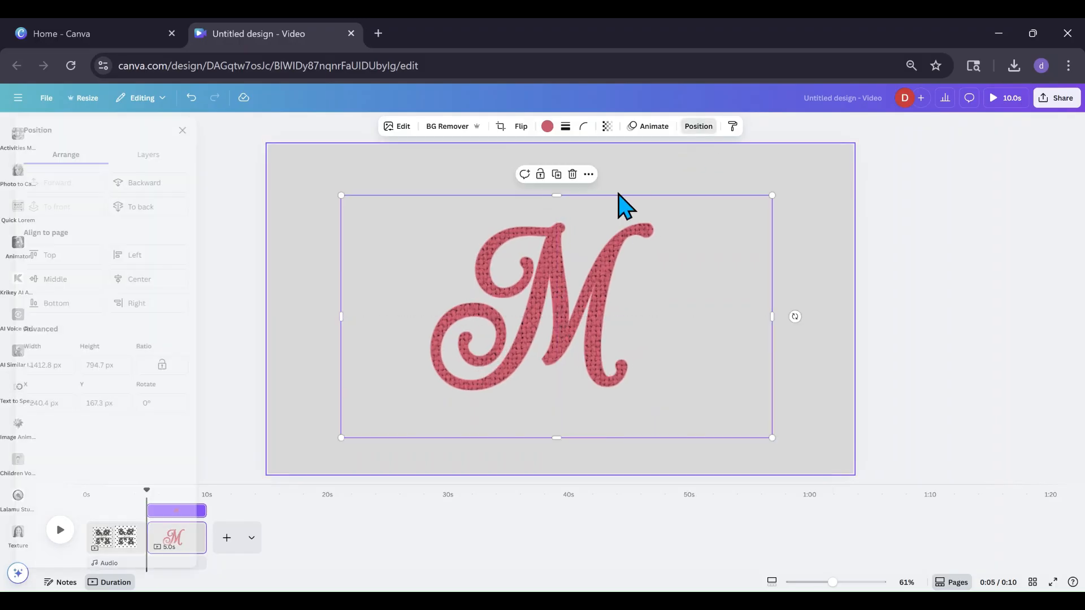
click(179, 154)
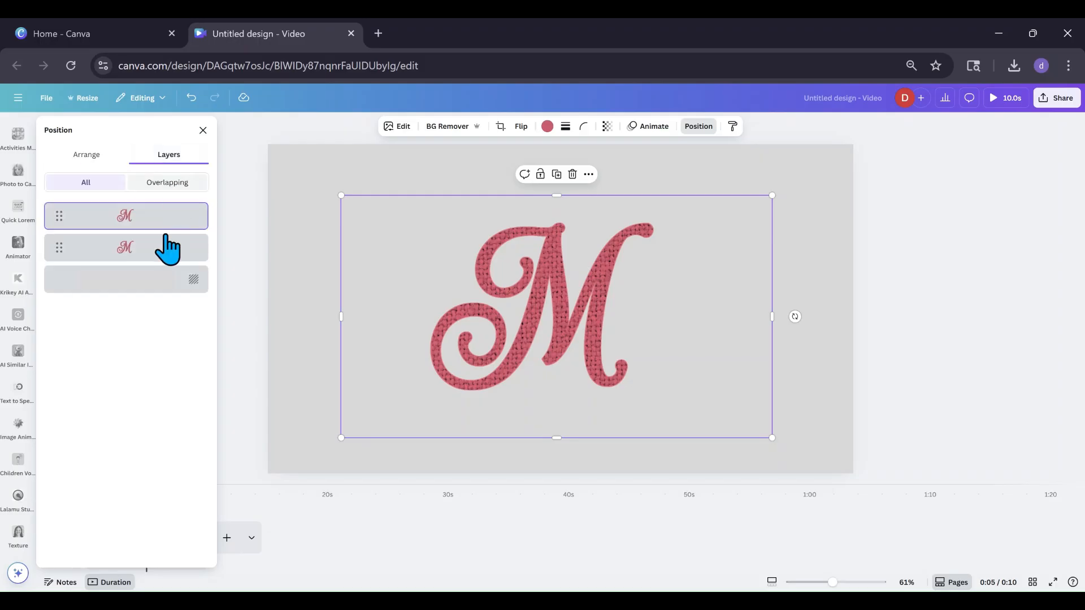
click(403, 128)
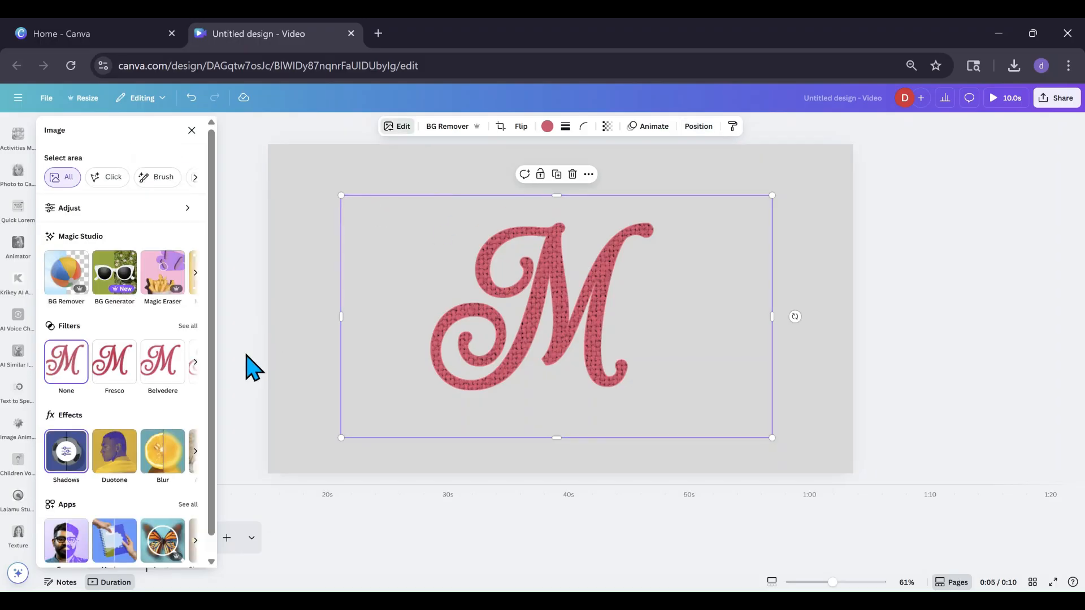
click(55, 467)
click(122, 244)
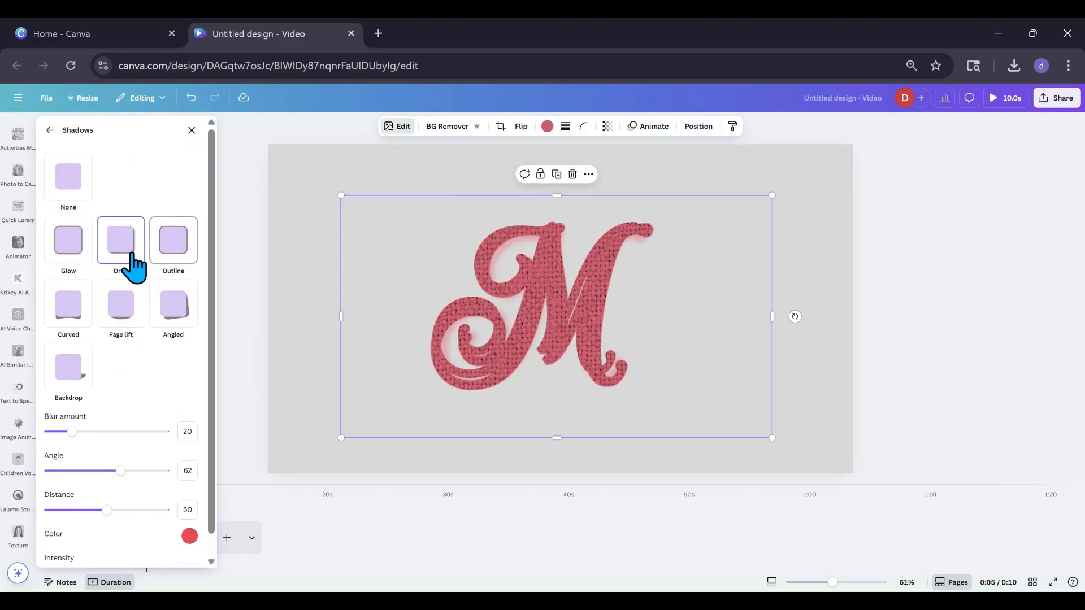
click(189, 535)
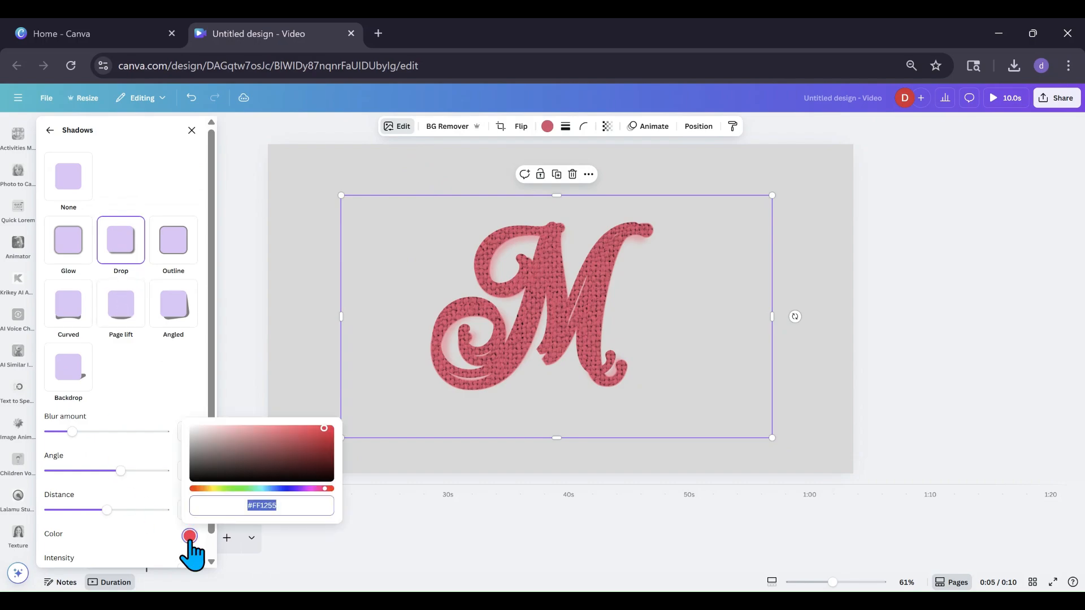
drag(322, 448, 154, 519)
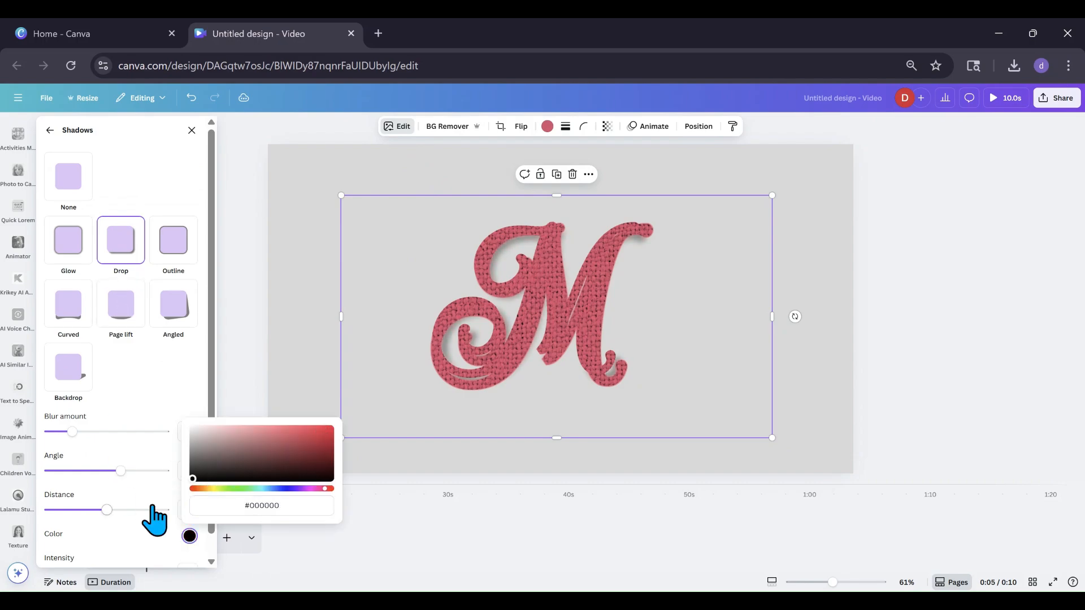
click(148, 509)
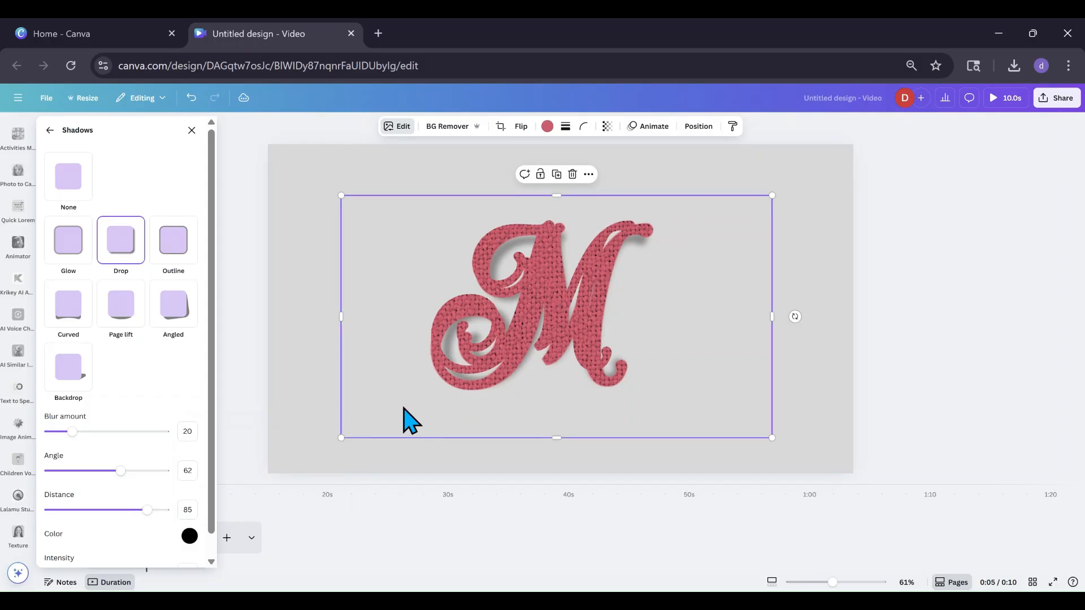
Step: Scale the front outlined M down slightly and reposition it over the shadowed copy so it covers the lower letter
drag(560, 303, 555, 298)
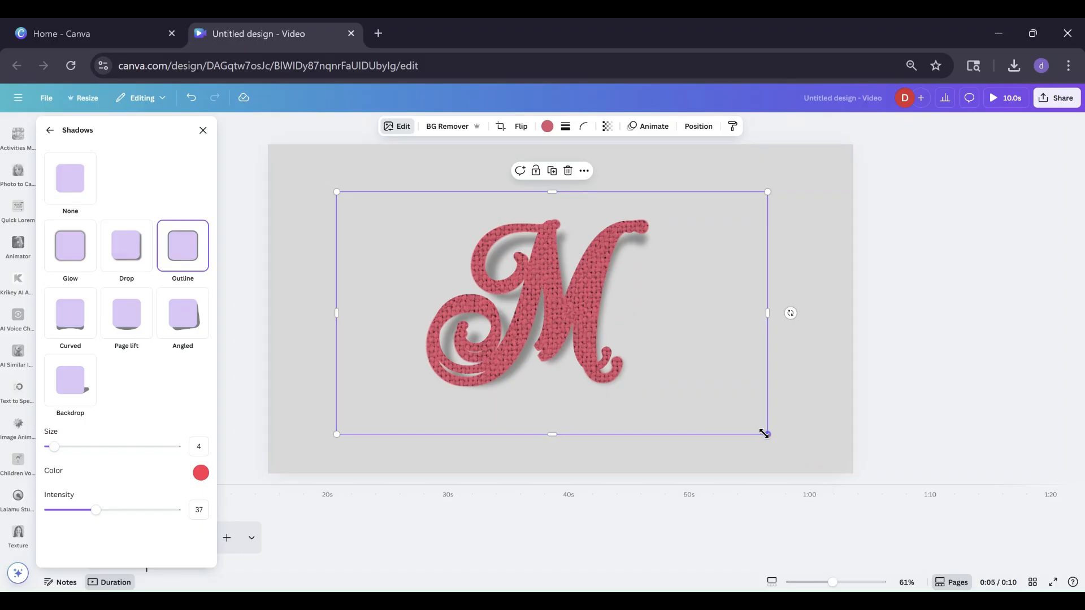
drag(764, 433, 746, 420)
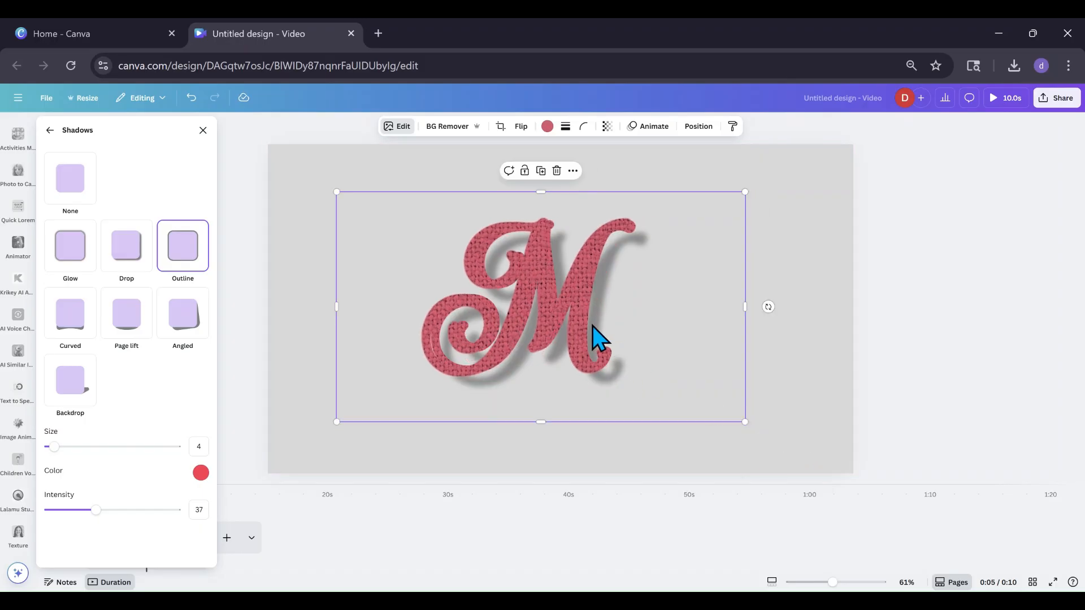
drag(592, 326, 599, 332)
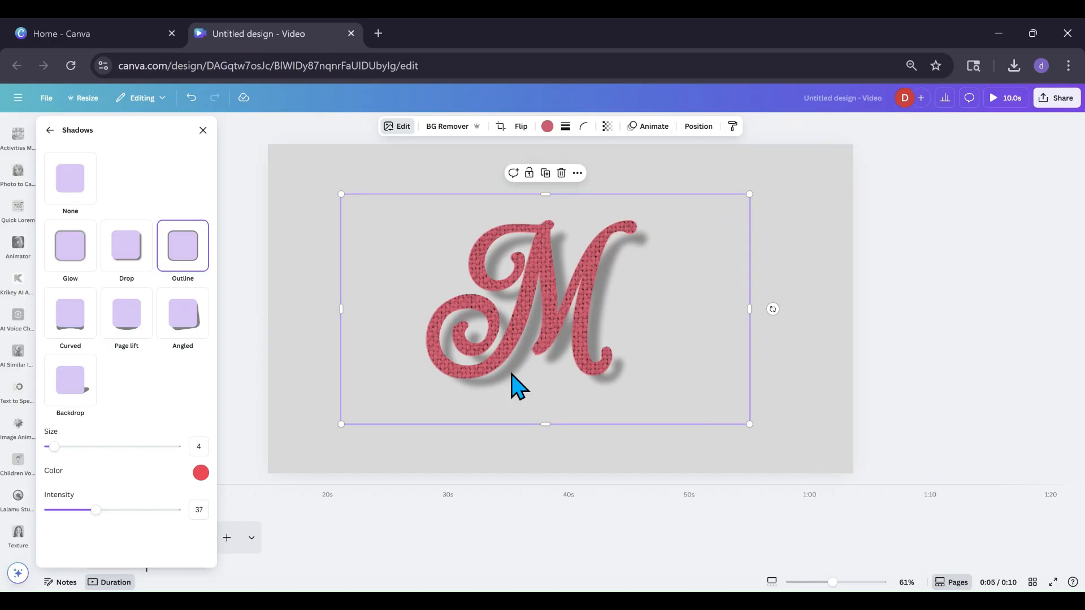
click(338, 452)
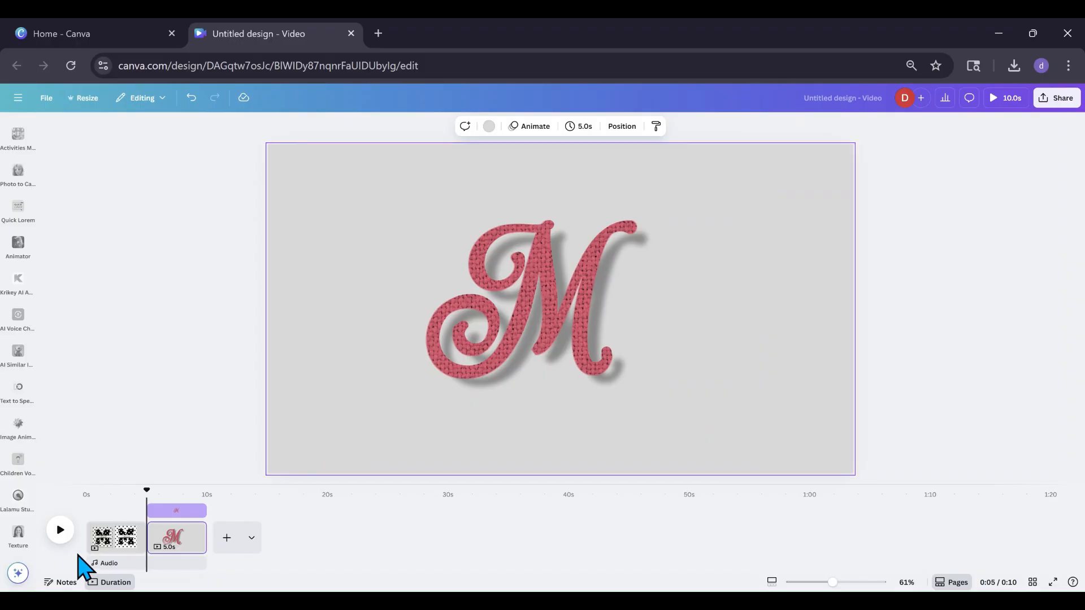
Step: Add a blank third page after the script M page and open it
click(120, 553)
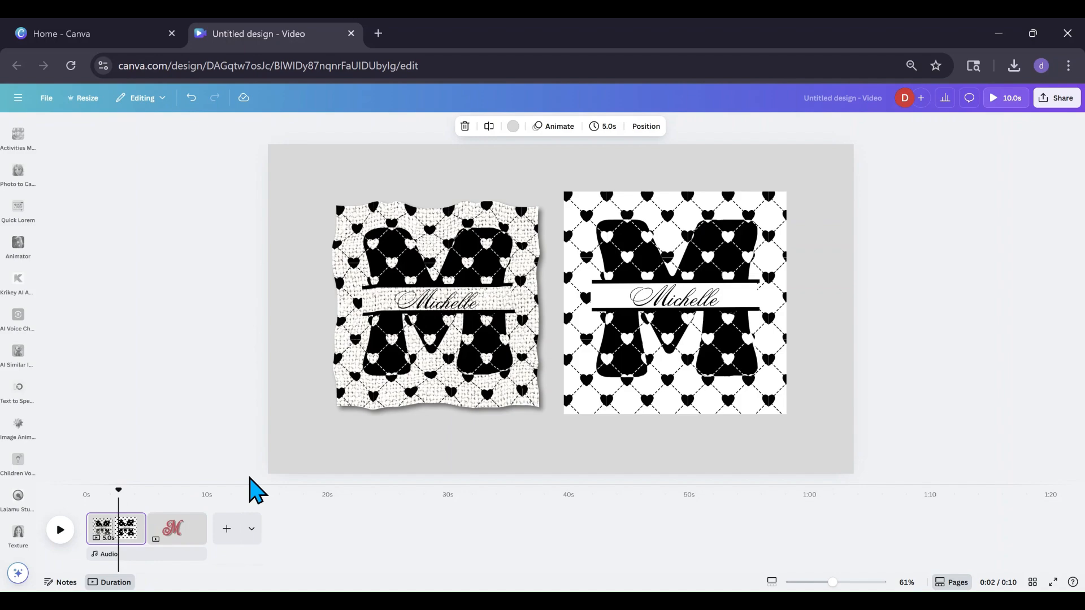
click(228, 531)
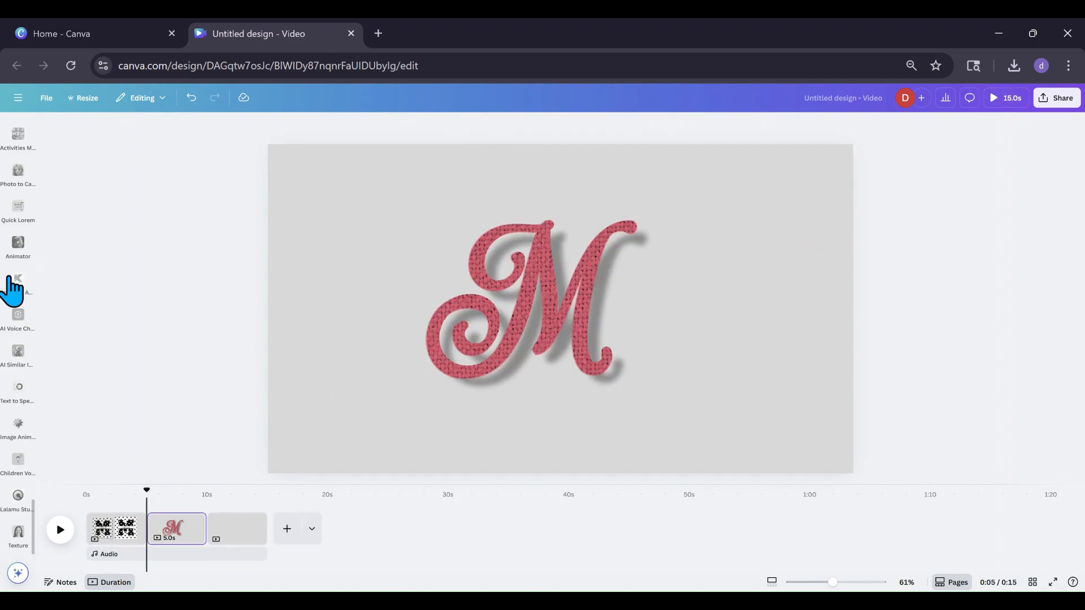
click(237, 531)
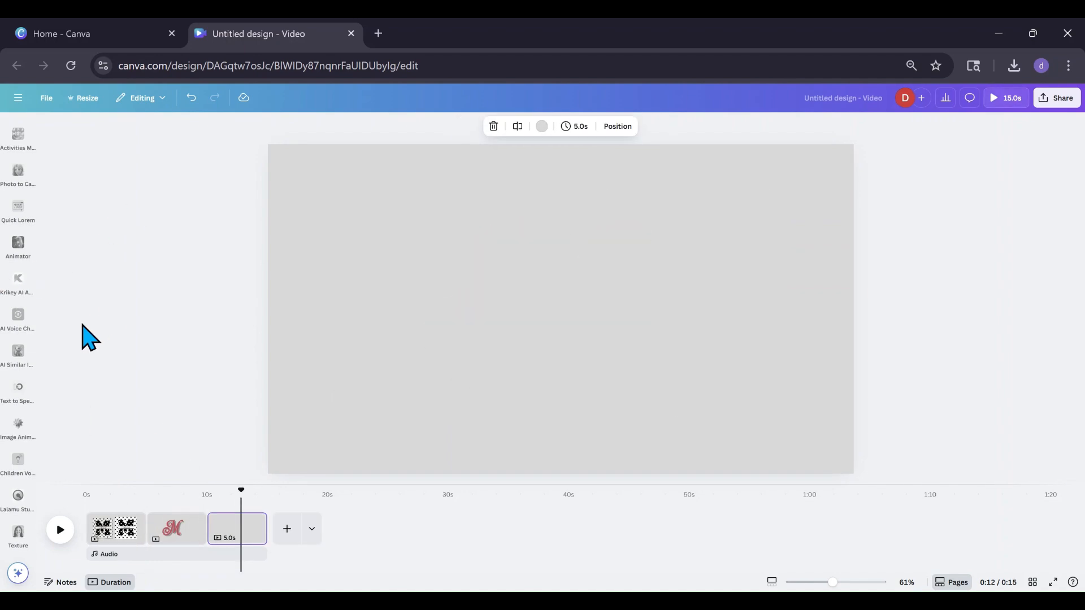
Step: Place the recently used photo of pink tulips and blue flowers on the third page and shift it slightly up and left
scroll(6, 333, up, 4)
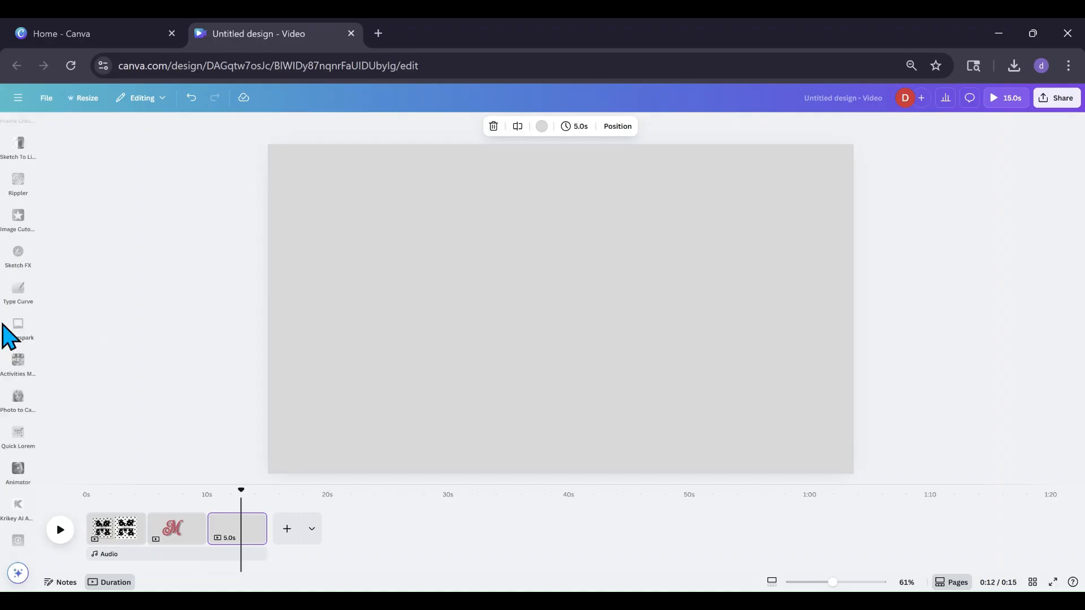
scroll(23, 226, up, 8)
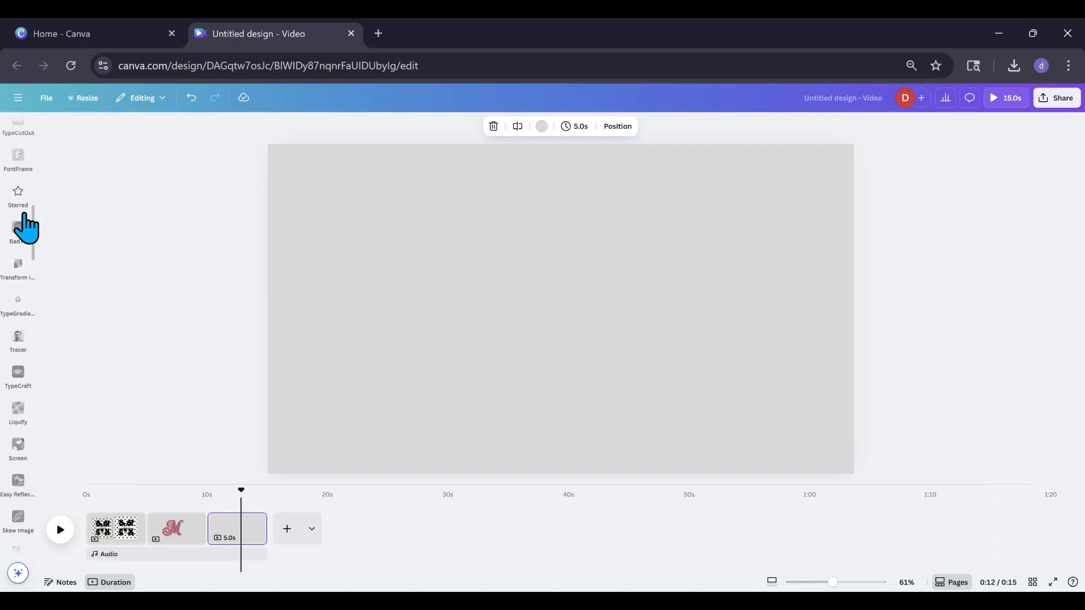
scroll(24, 226, up, 5)
click(18, 207)
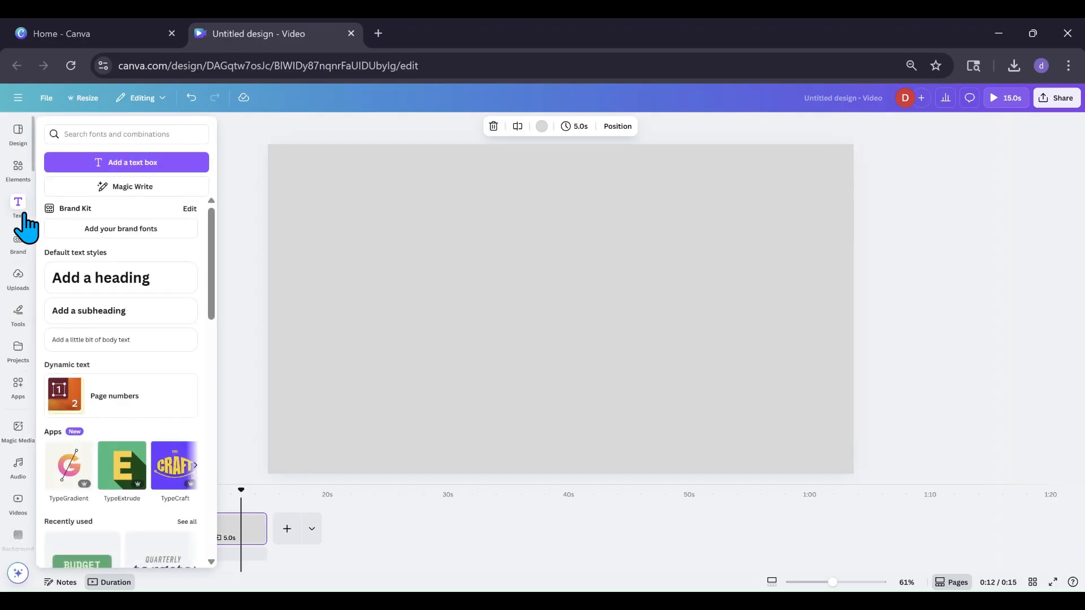
click(19, 171)
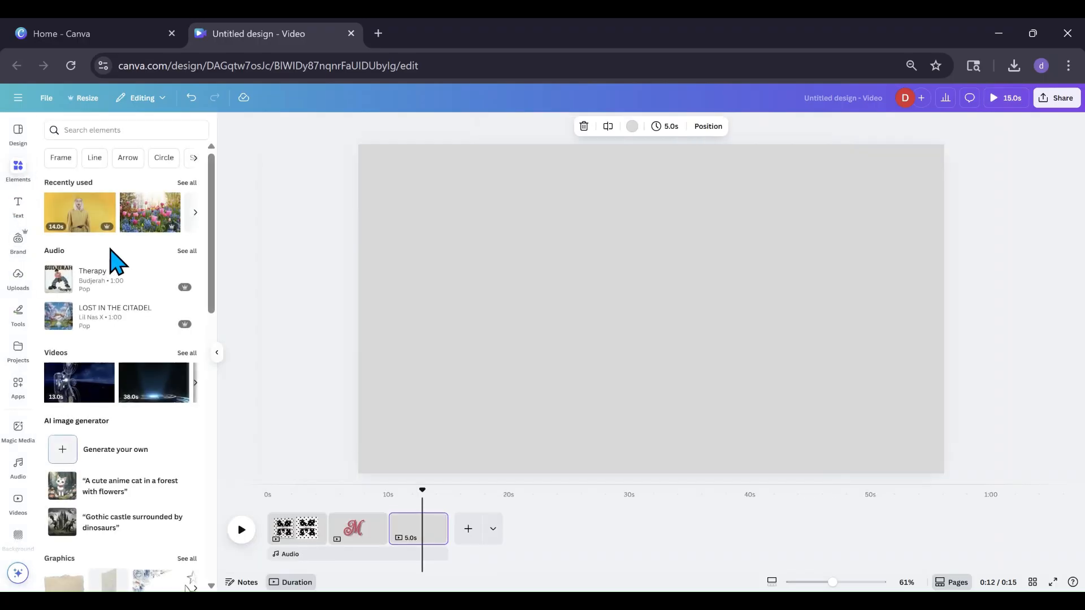
click(150, 229)
drag(596, 341, 568, 332)
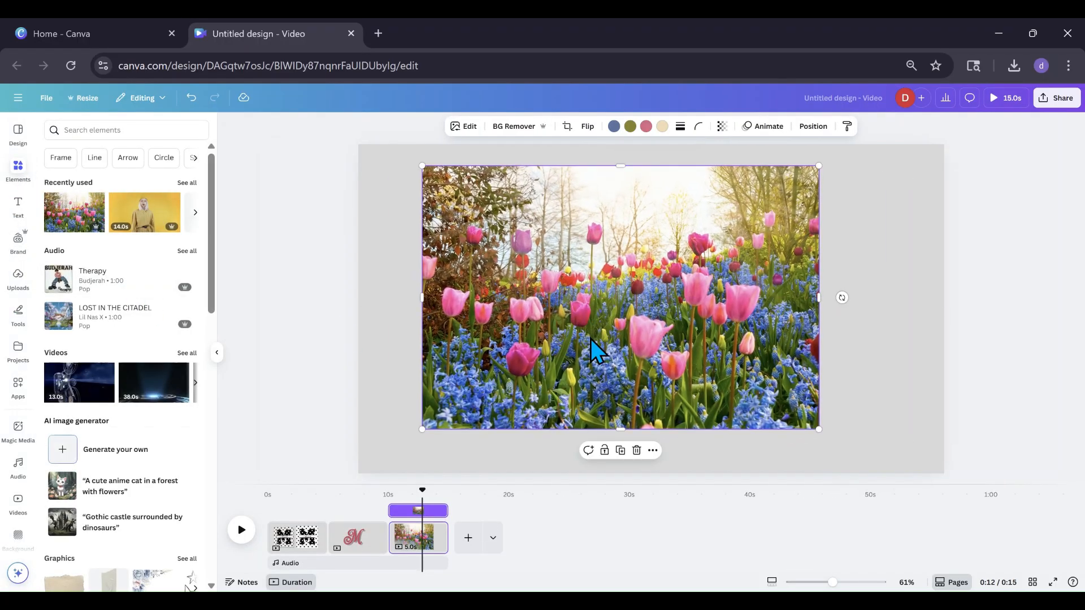
Step: Apply the Linen texture from the Texture app's fabric collection to the tulip photo at an increased scale and save it
click(20, 394)
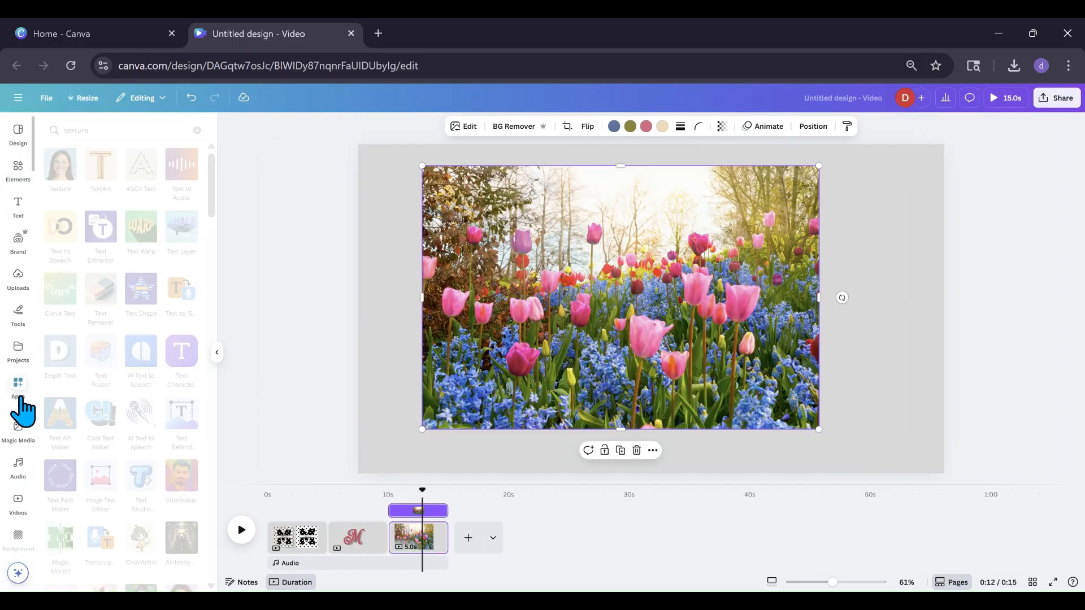
click(66, 181)
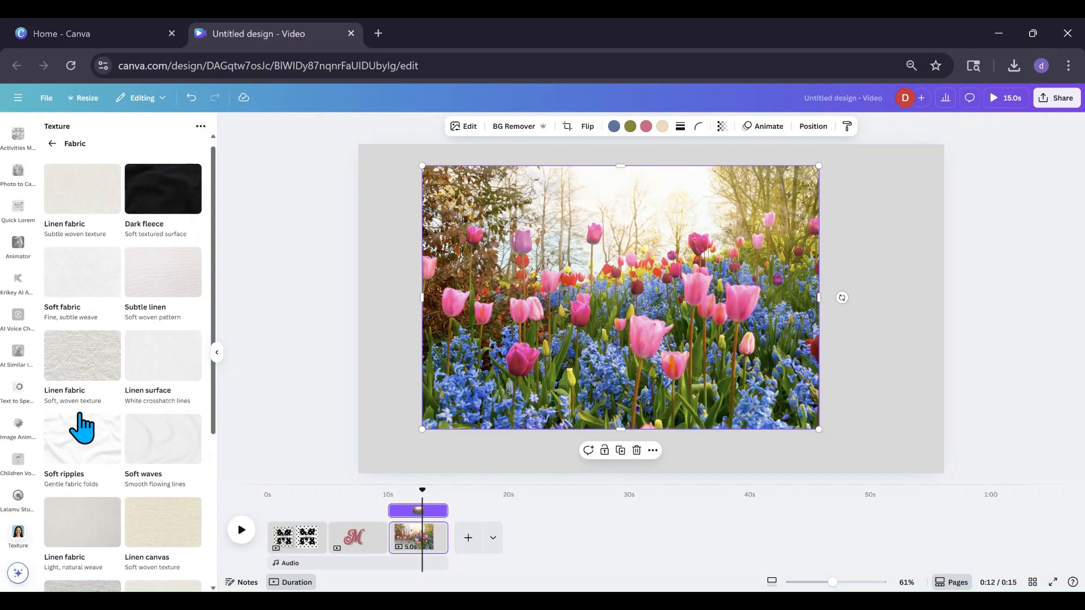
scroll(76, 396, down, 2)
click(66, 545)
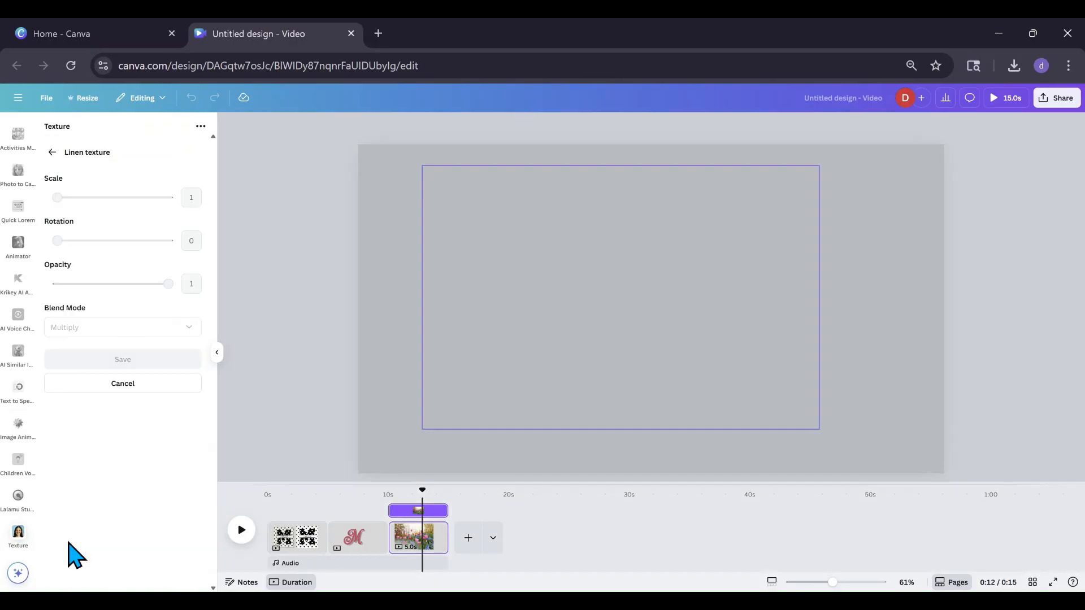
drag(57, 197, 90, 197)
click(118, 360)
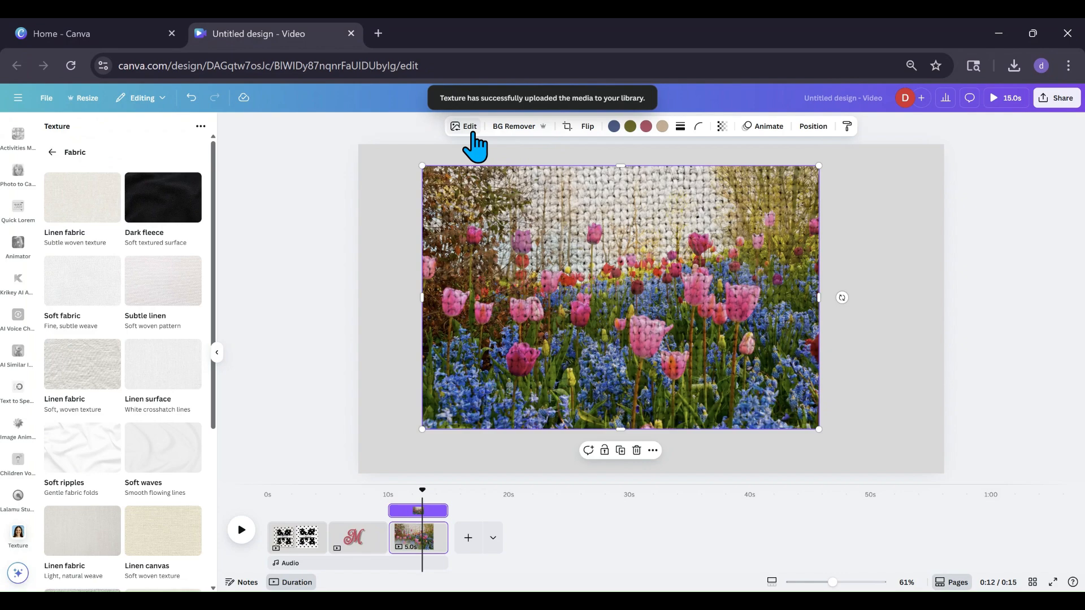
Step: Raise the brightness of the textured tulip photo to 19
click(472, 127)
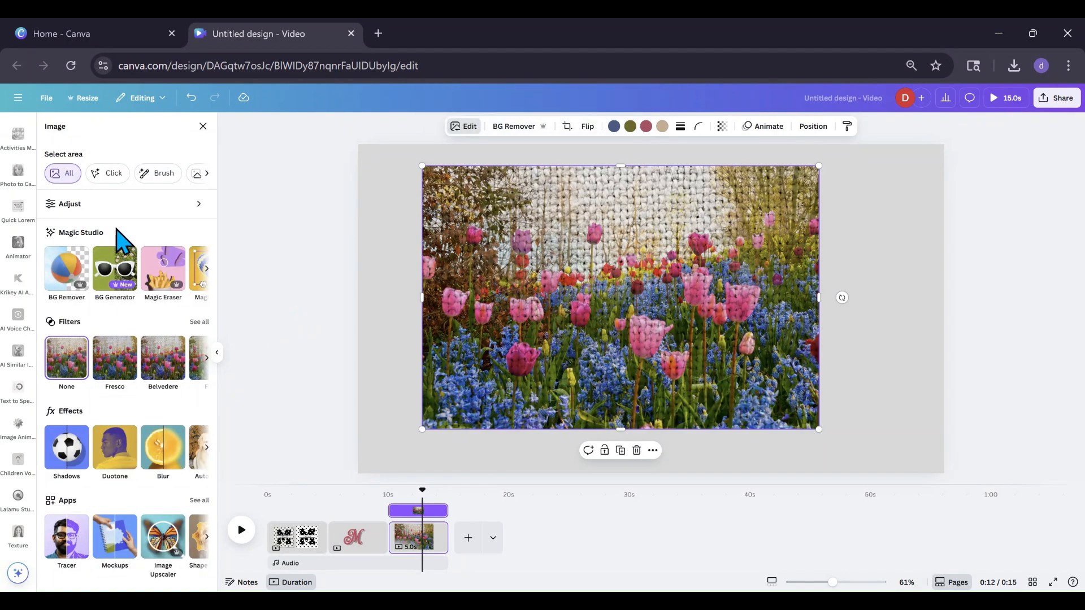
click(111, 205)
click(105, 355)
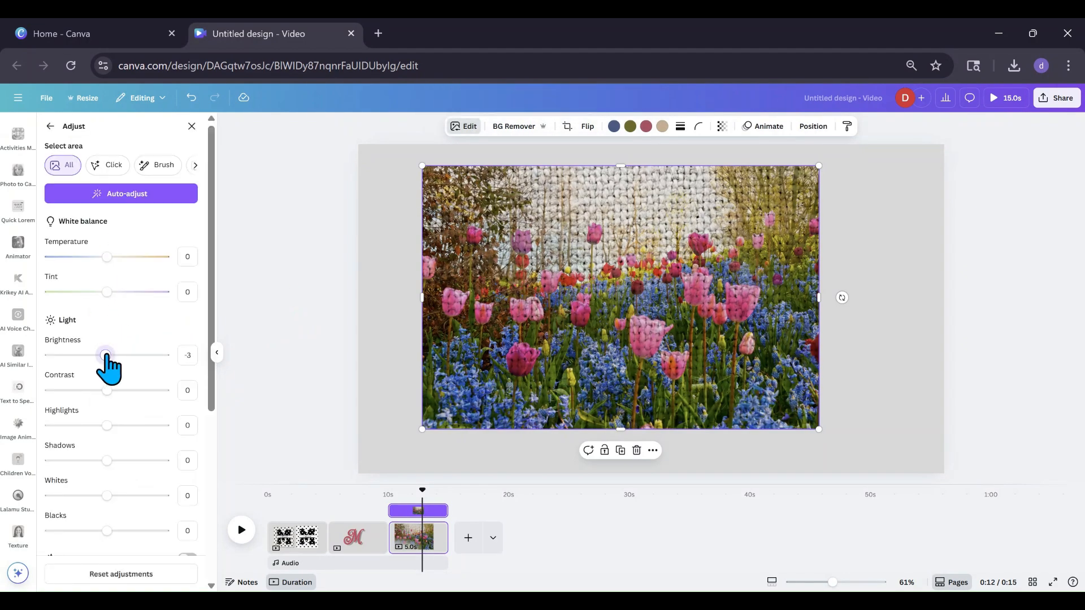
drag(106, 355, 118, 355)
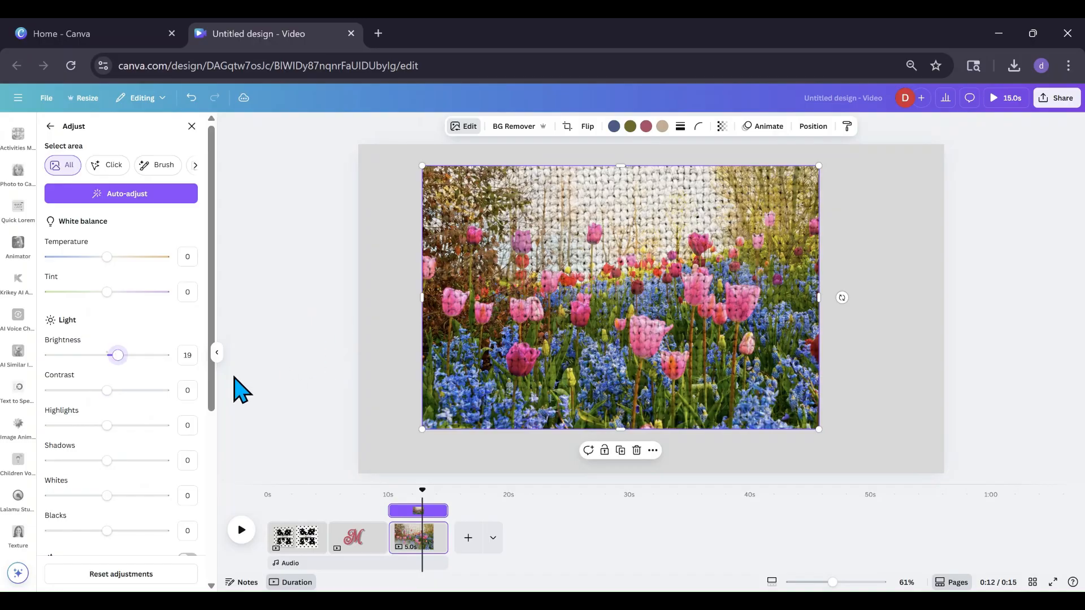
Step: Look through the opened apps for a warp tool and shift the textured photo slightly right and down
scroll(20, 297, down, 8)
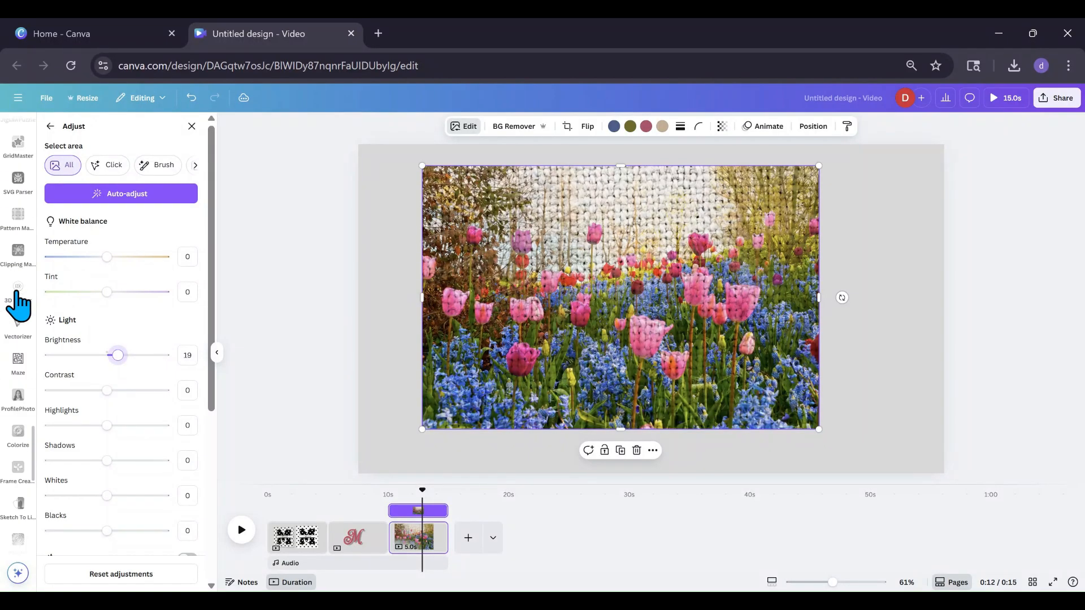
scroll(20, 305, down, 8)
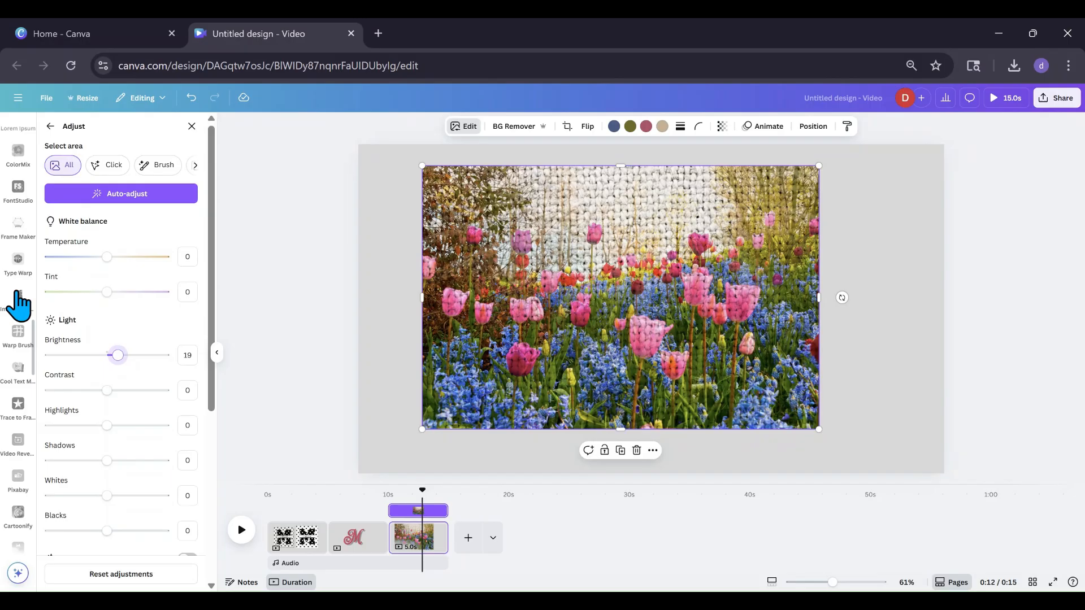
scroll(20, 305, up, 15)
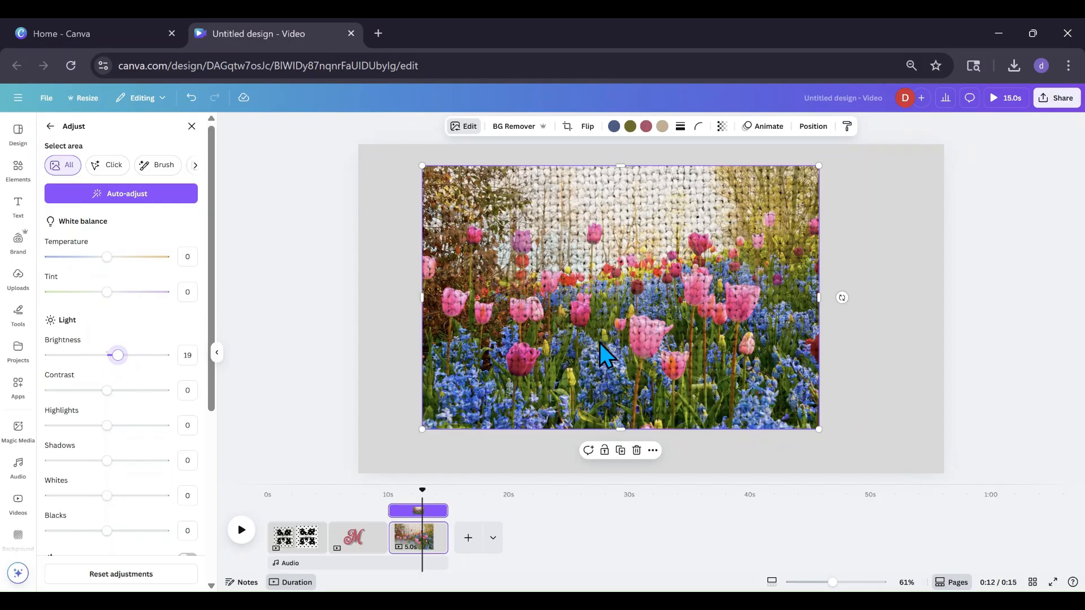
drag(589, 352, 619, 359)
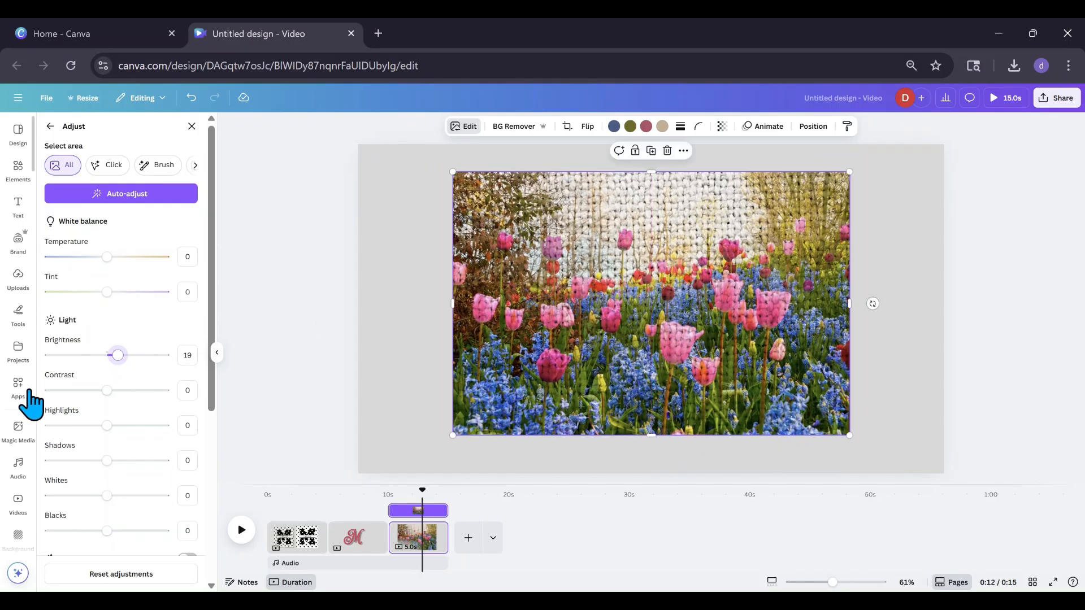
Step: Search the apps for "warp" and open the tulip photo in Warp Brush with the Warp brush
click(13, 400)
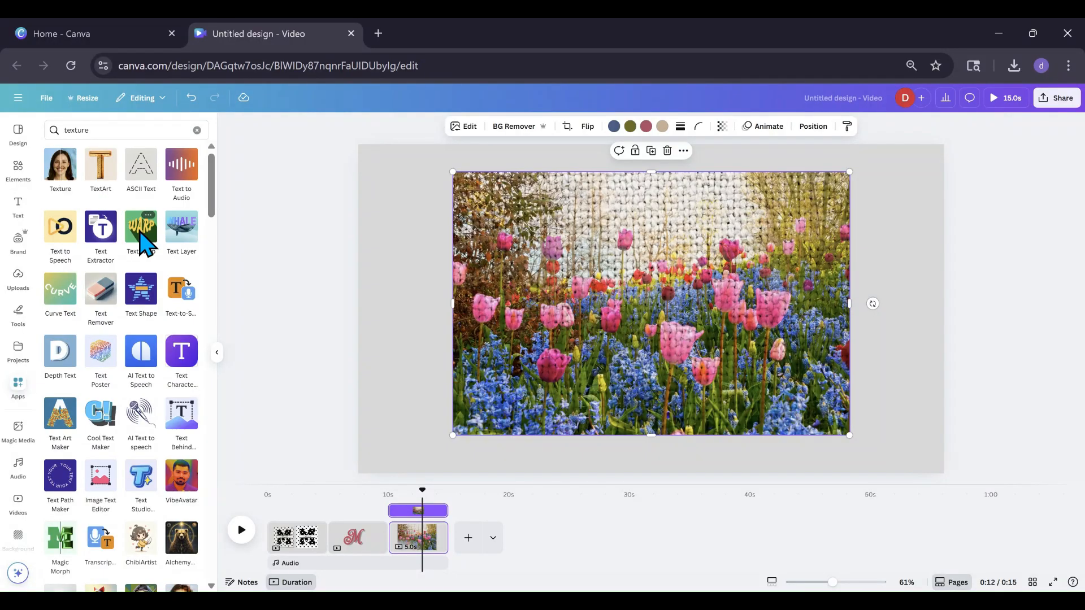
click(138, 236)
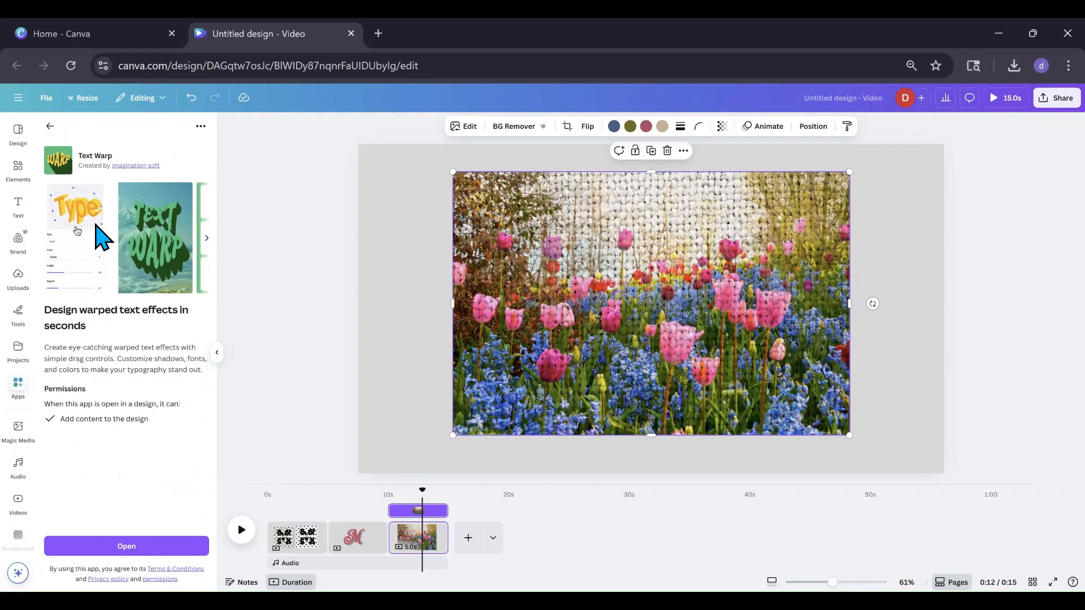
click(50, 126)
click(57, 130)
text(warp)
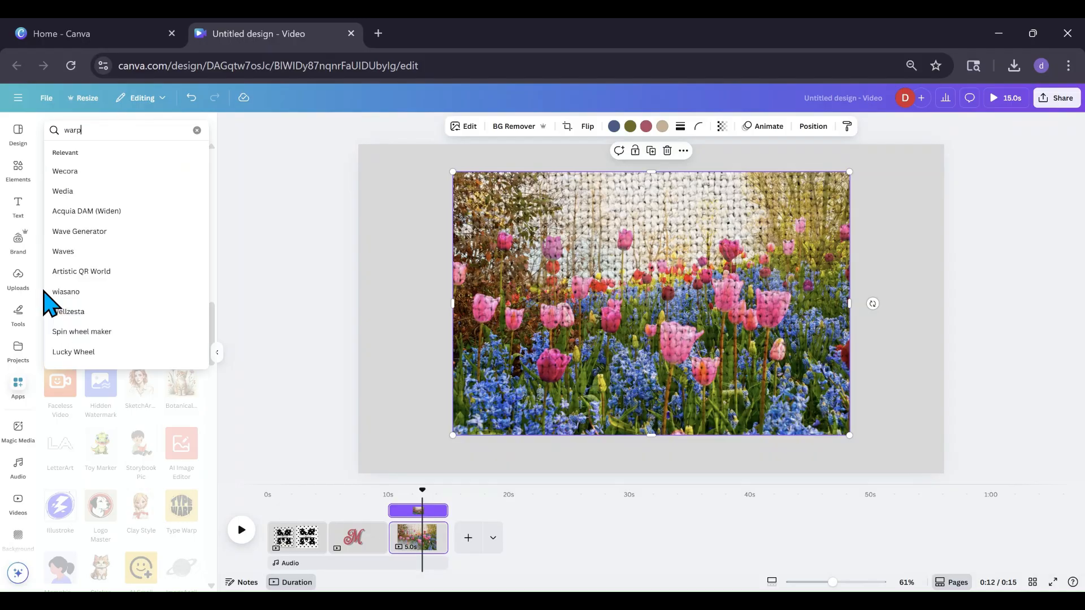
key(Return)
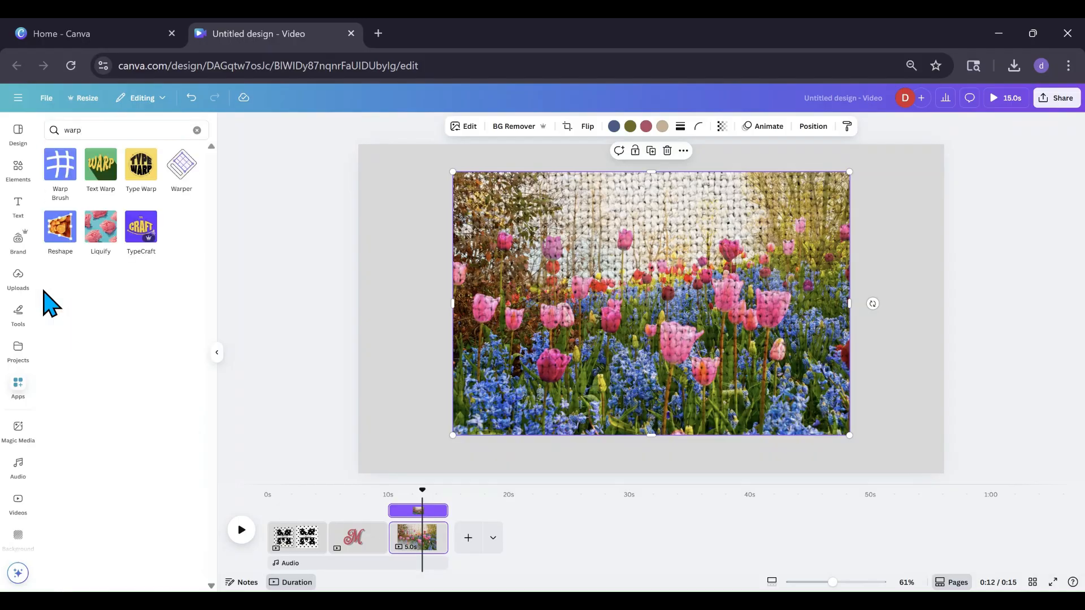
click(61, 170)
click(67, 188)
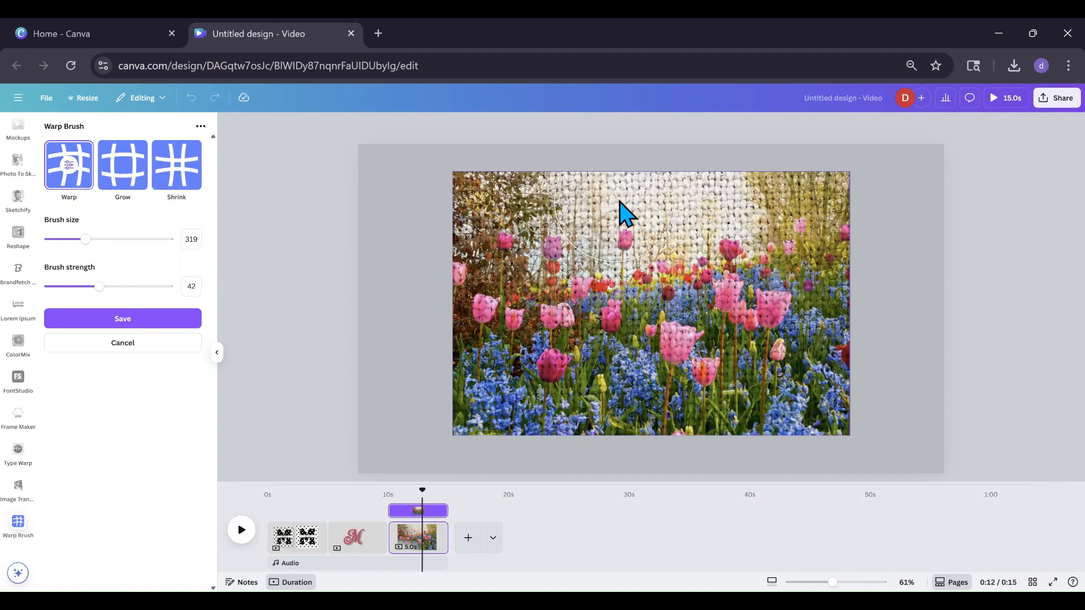
Step: Try to warp the photo's edges and corners inward into a wavy, fabric-like outline and save it
drag(653, 194, 650, 216)
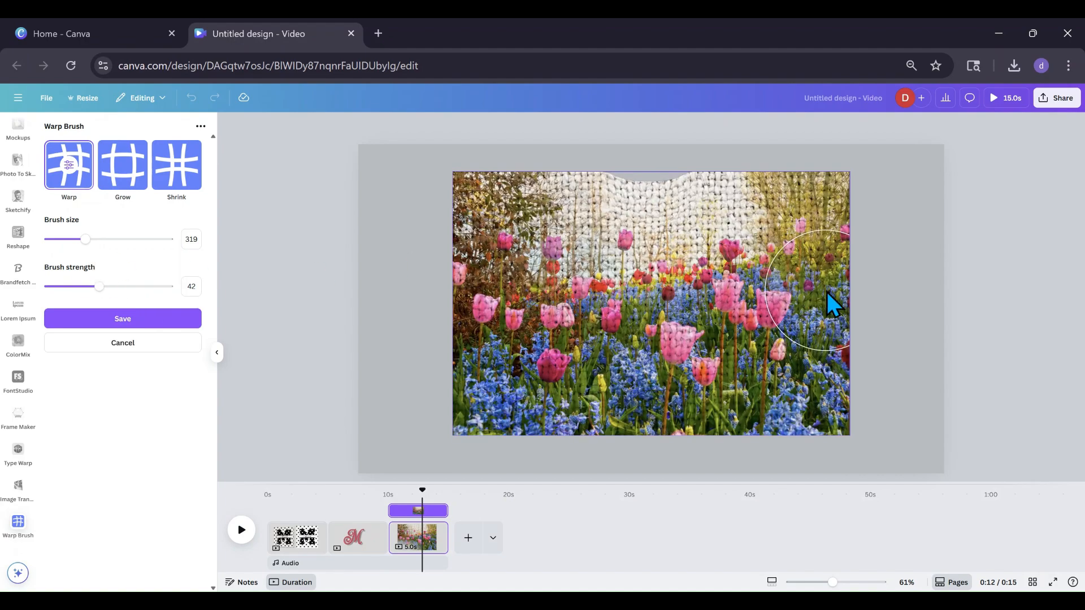
drag(831, 292, 810, 299)
drag(670, 437, 656, 410)
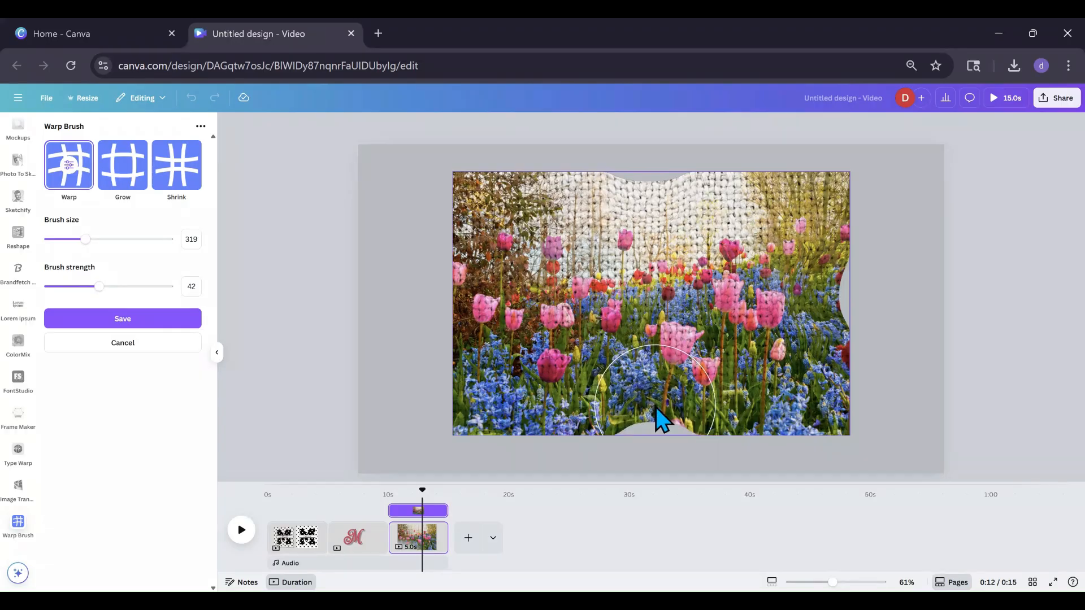
drag(456, 317, 479, 319)
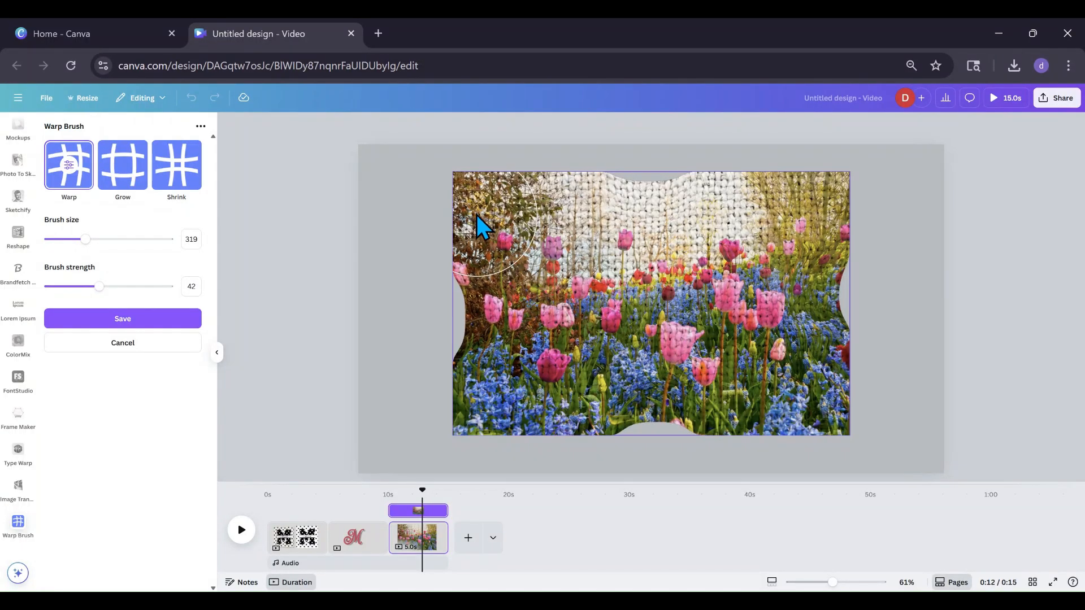
drag(465, 191, 487, 198)
drag(816, 190, 807, 199)
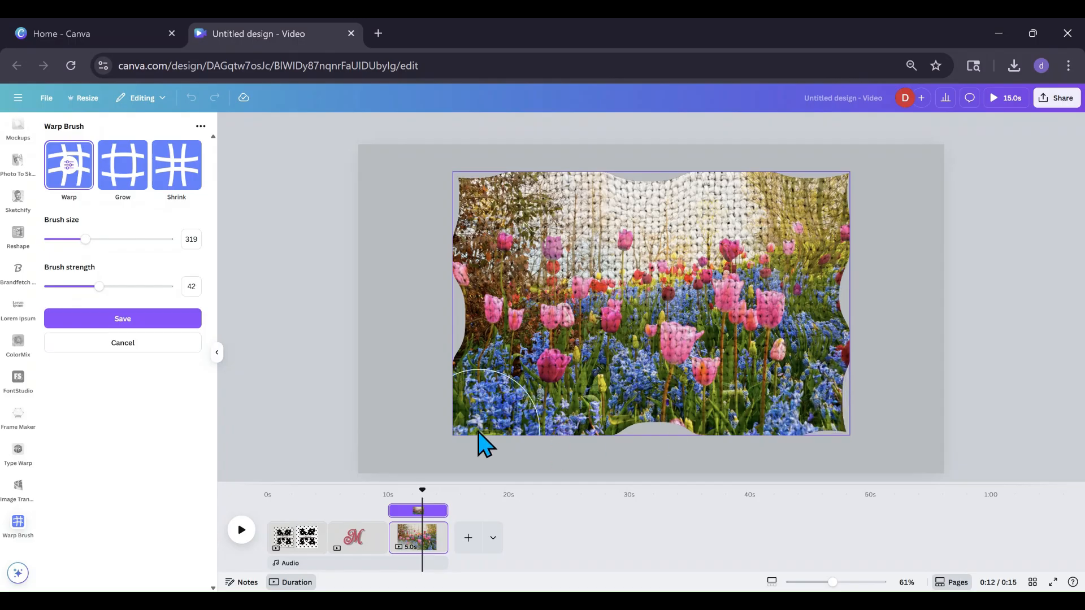
mouse_move(482, 443)
mouse_down()
mouse_move(457, 427)
mouse_move(482, 419)
mouse_up()
drag(734, 447, 756, 435)
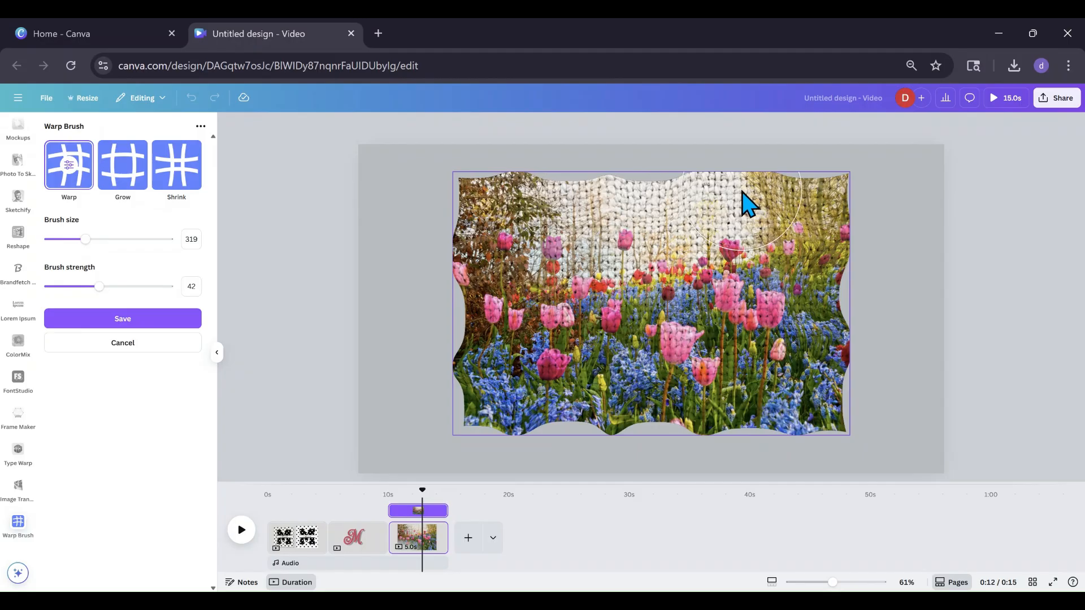
click(136, 321)
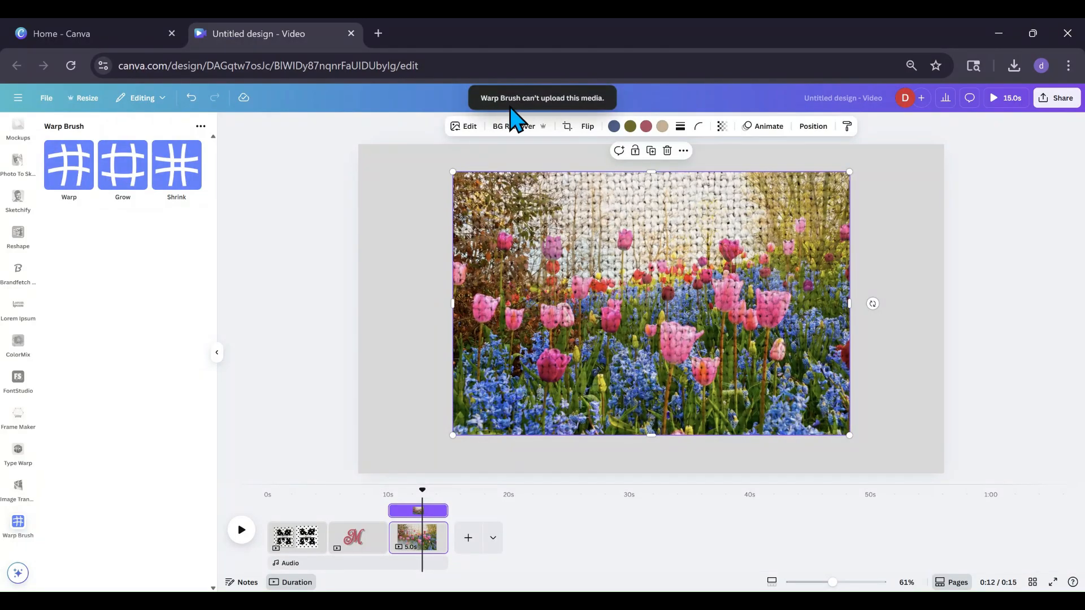
Step: Move the textured tulip photo slightly down and left on the page
drag(547, 271, 528, 286)
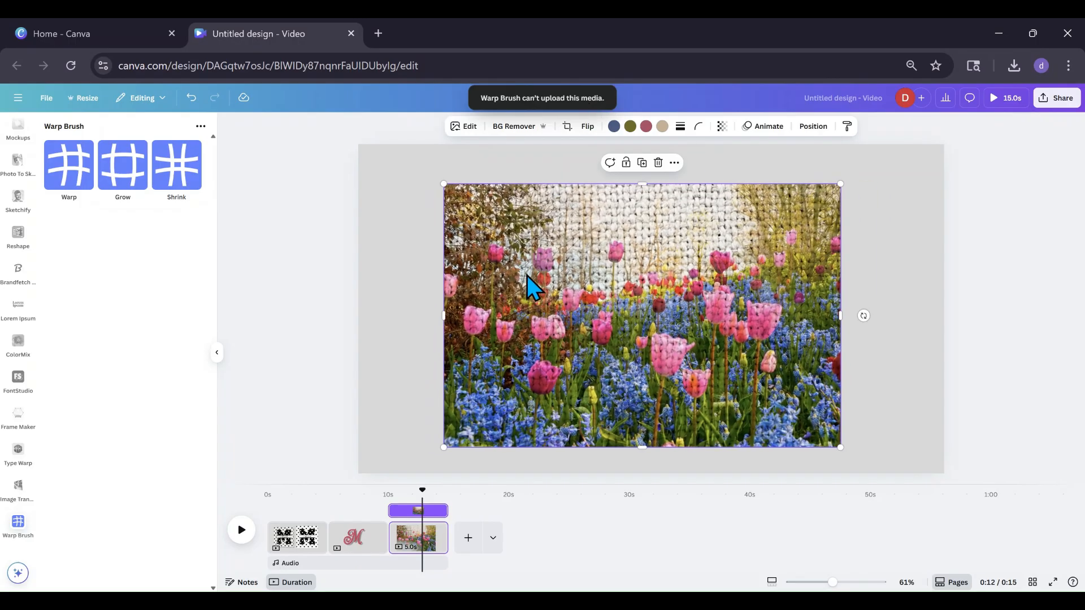